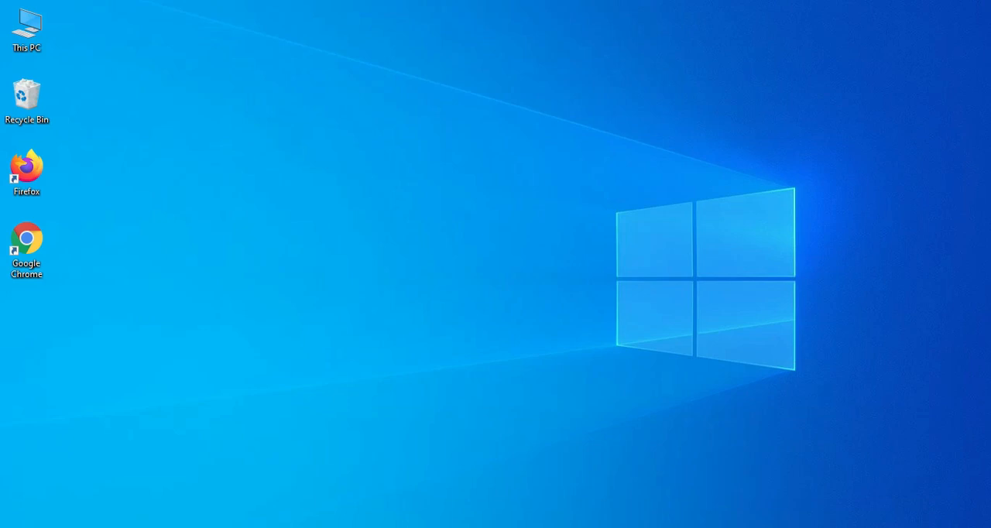
Open Command Prompt and run javac to check whether the Java compiler is available
{"action": "key", "text": "super"}
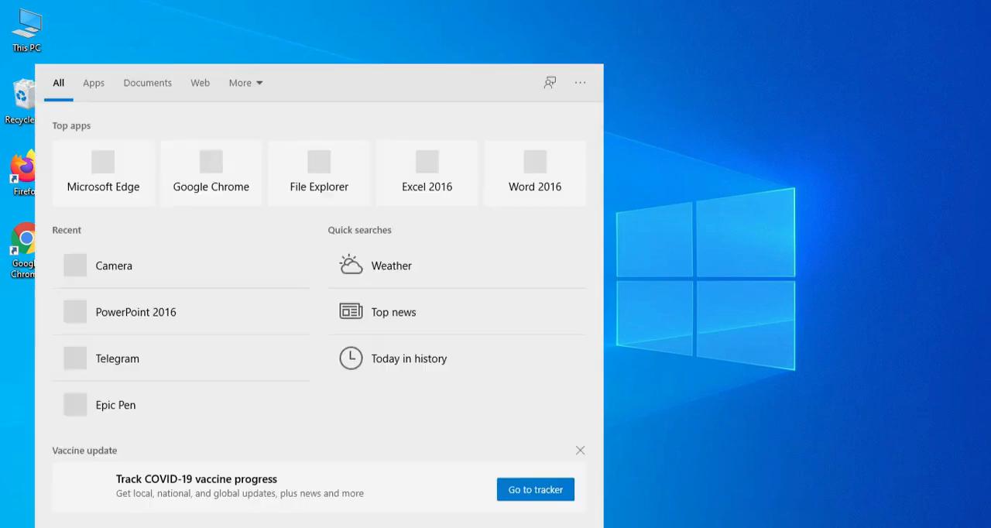
{"action": "type", "text": "cmd"}
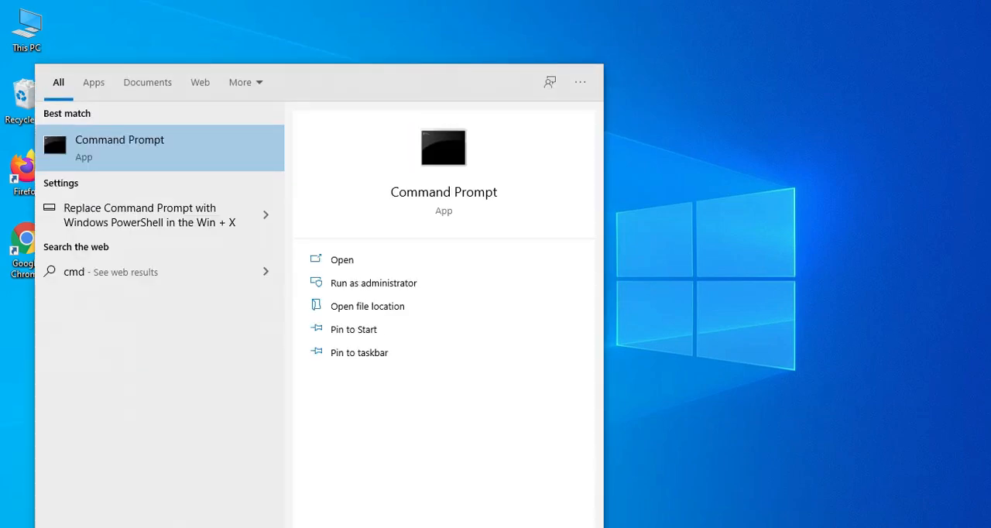
{"action": "key", "text": "Return"}
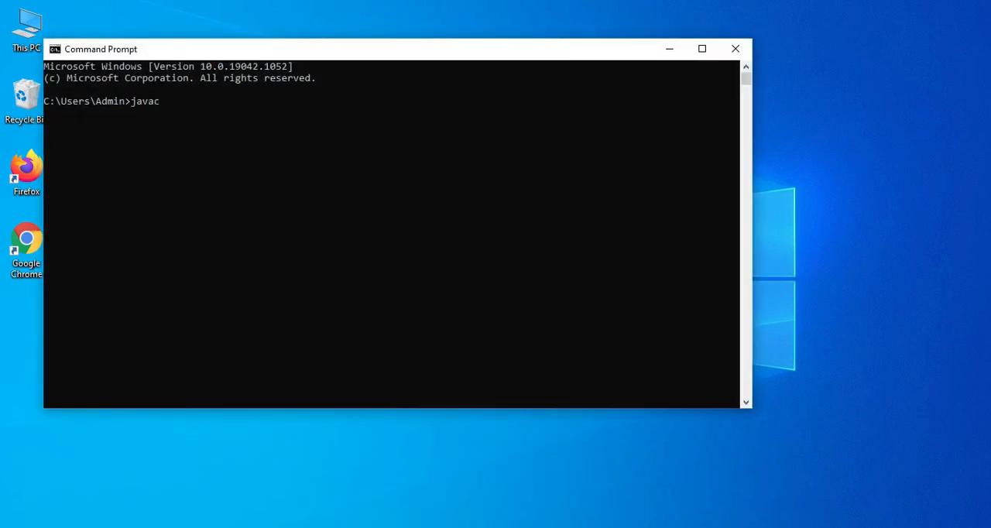
{"action": "key", "text": "Return"}
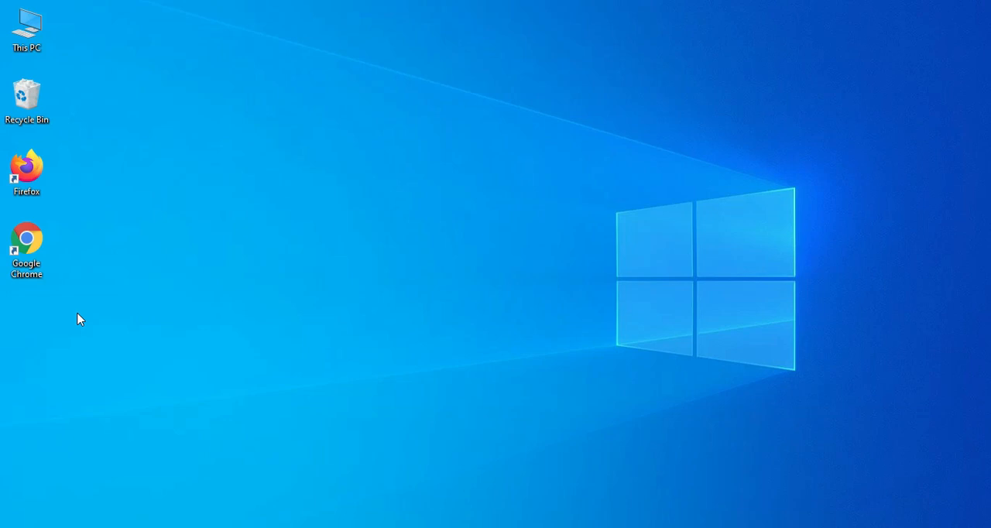
In Google Chrome, search for "java jdk" and open Oracle's JDK download page for Java SE 16
{"action": "double_click", "coordinate": [26, 266]}
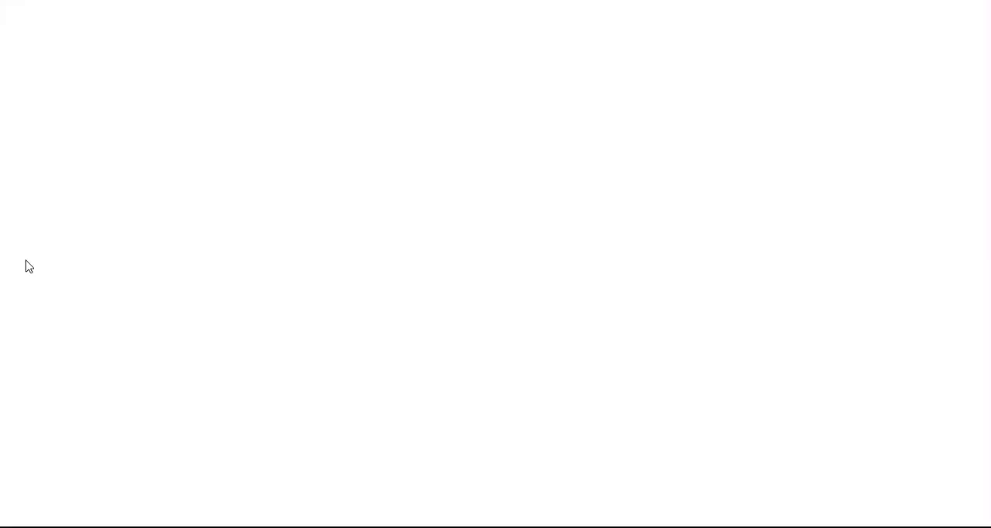
{"action": "type", "text": "java"}
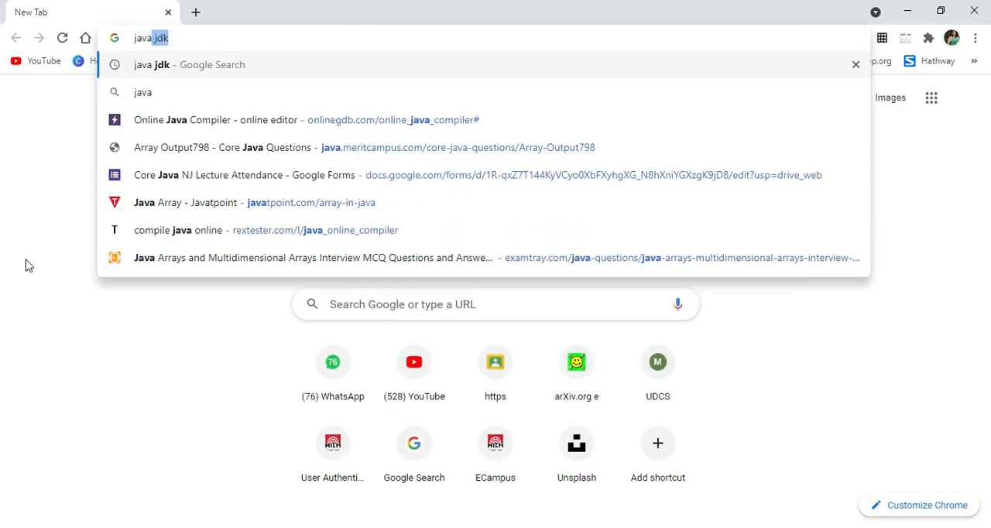
{"action": "key", "text": "Return"}
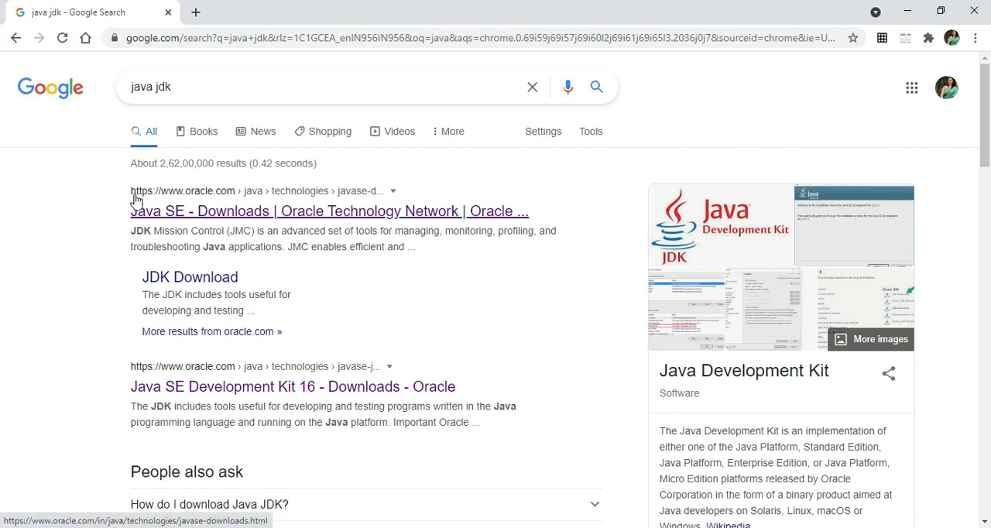
{"action": "left_click", "coordinate": [263, 217]}
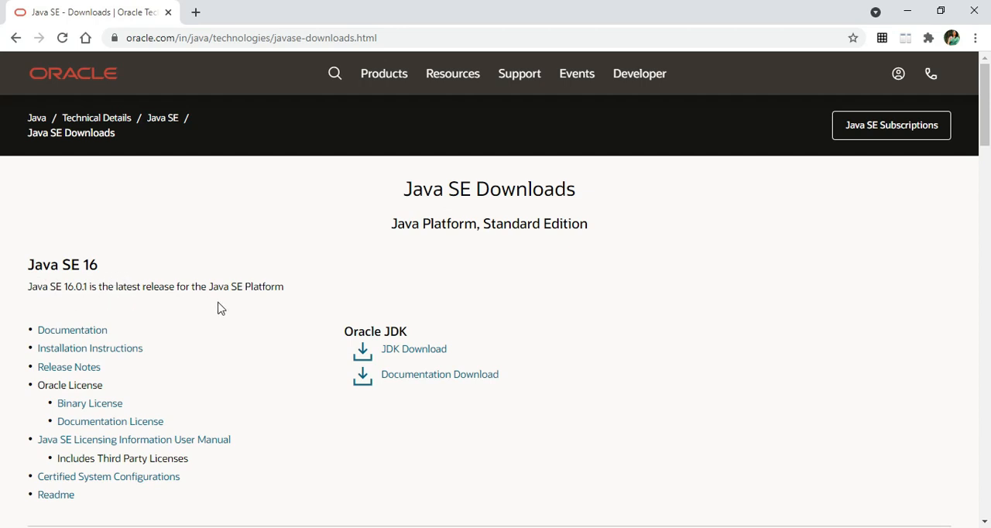
{"action": "left_click", "coordinate": [426, 356]}
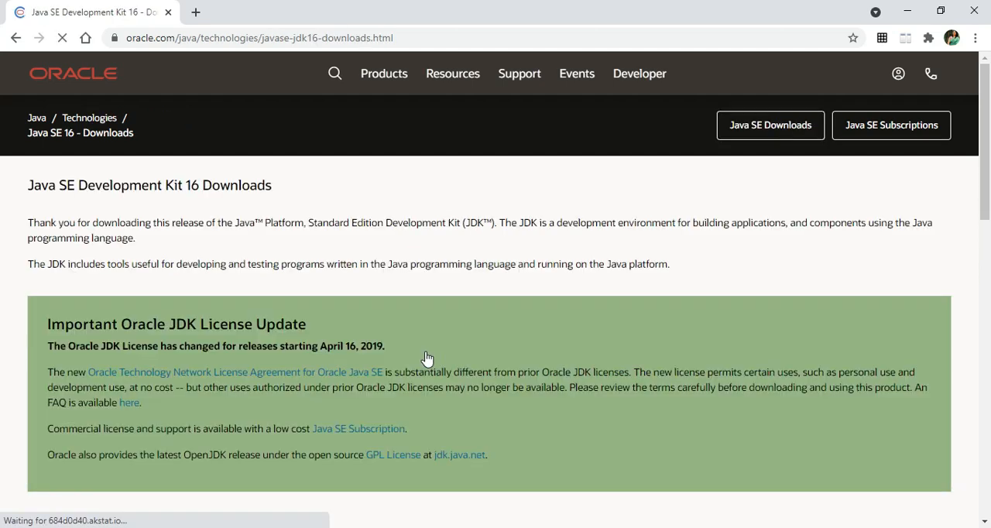
Accept the Oracle license agreement and download the Windows x64 installer jdk-16.0.1_windows-x64_bin.exe to the Desktop
{"action": "scroll", "coordinate": [426, 356], "scroll_direction": "down", "scroll_amount": 5}
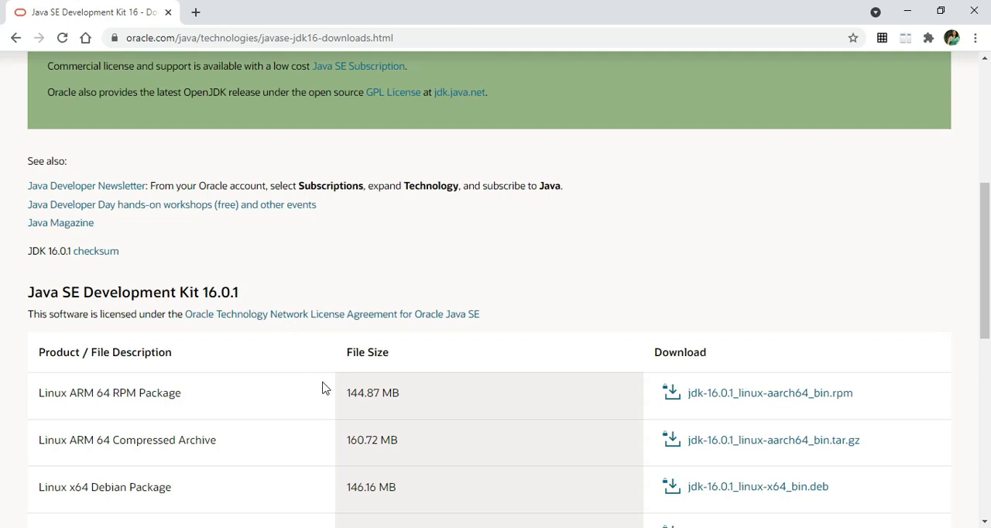
{"action": "scroll", "coordinate": [324, 388], "scroll_direction": "down", "scroll_amount": 4}
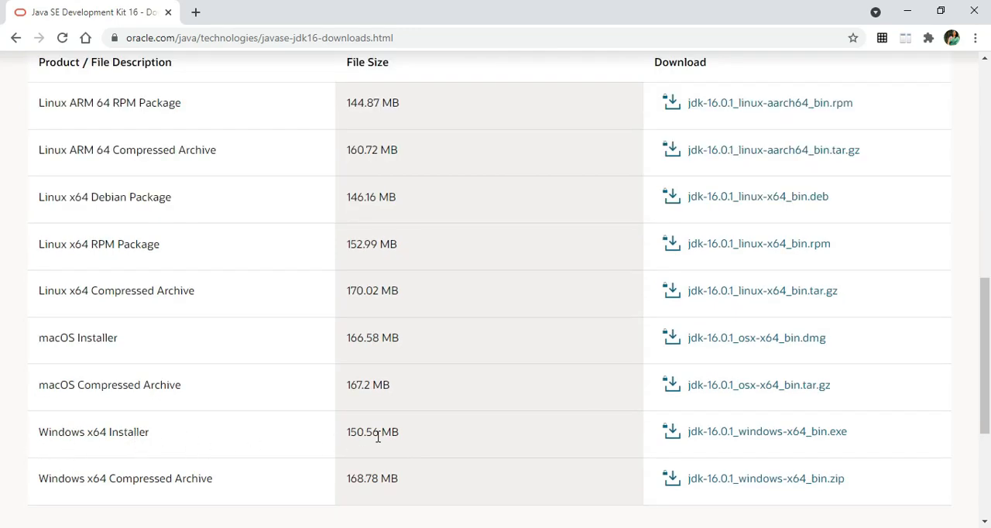
{"action": "left_click", "coordinate": [741, 438]}
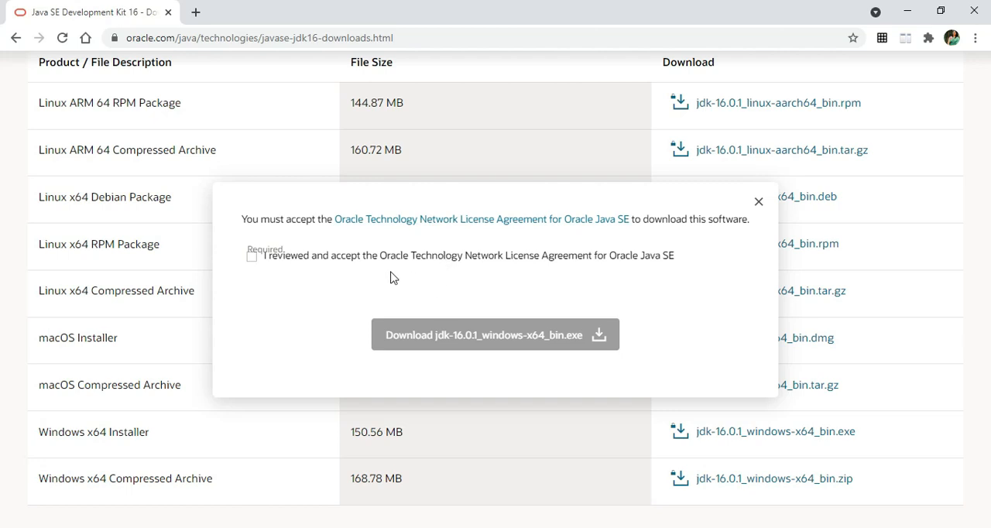
{"action": "left_click", "coordinate": [253, 258]}
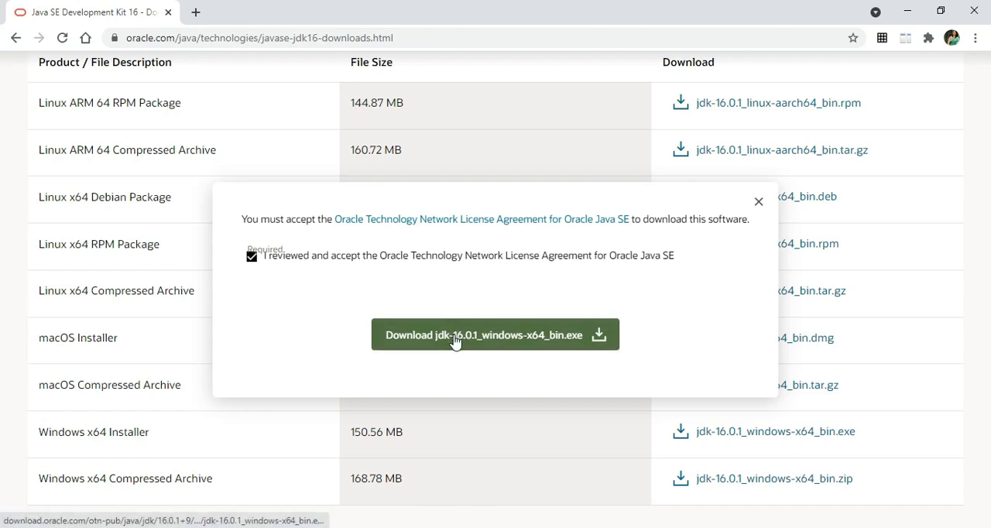
{"action": "left_click", "coordinate": [521, 340]}
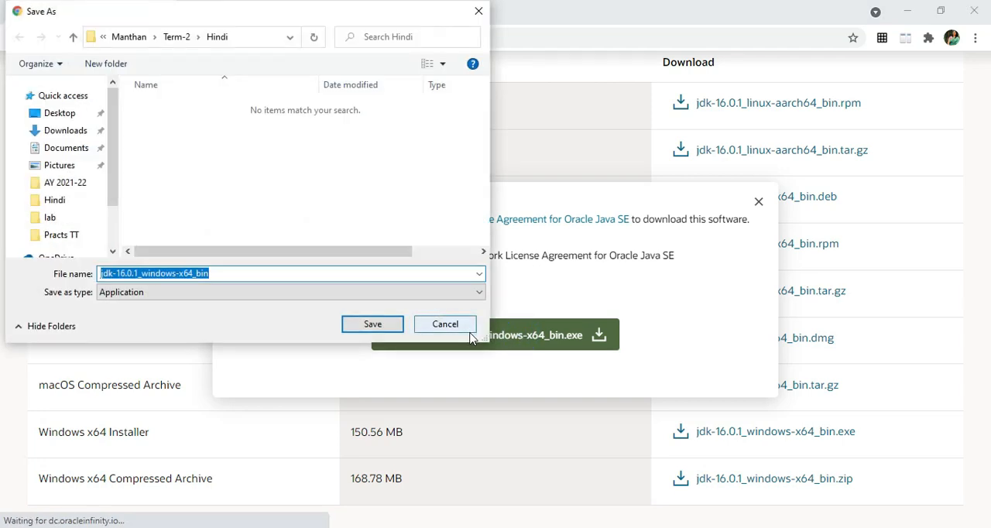
{"action": "left_click", "coordinate": [60, 113]}
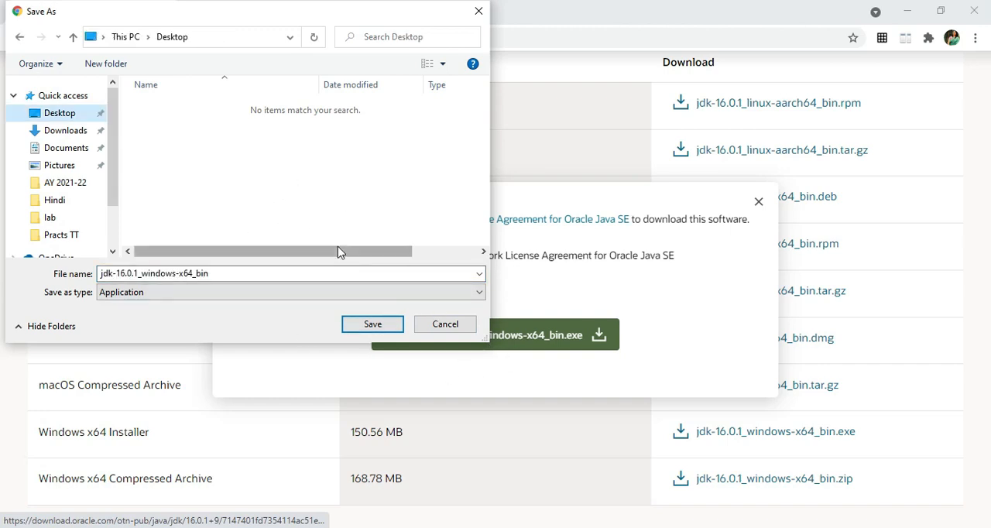
{"action": "left_click", "coordinate": [371, 326]}
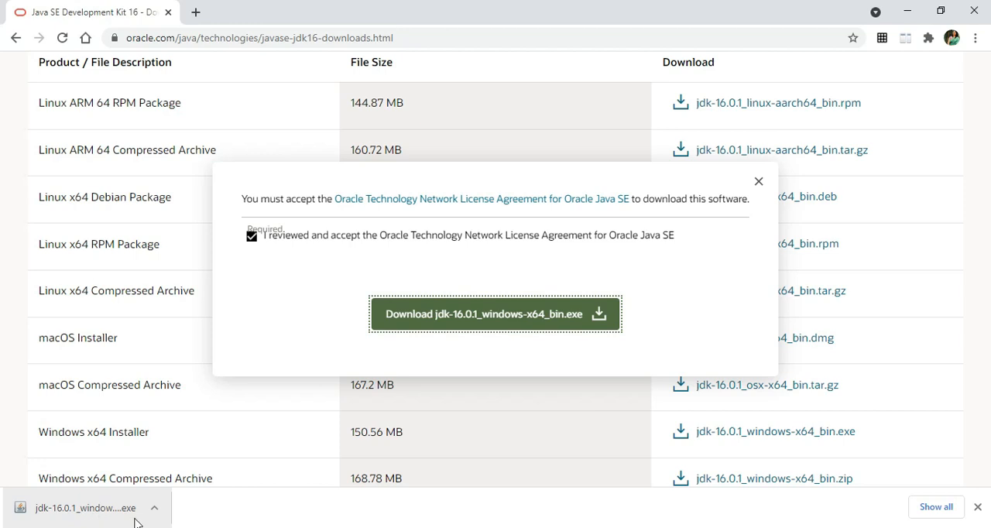
Run the downloaded JDK installer and install it to the default folder C:\Program Files\Java\jdk-16.0.1\, closing the wizard when done
{"action": "left_click", "coordinate": [92, 509]}
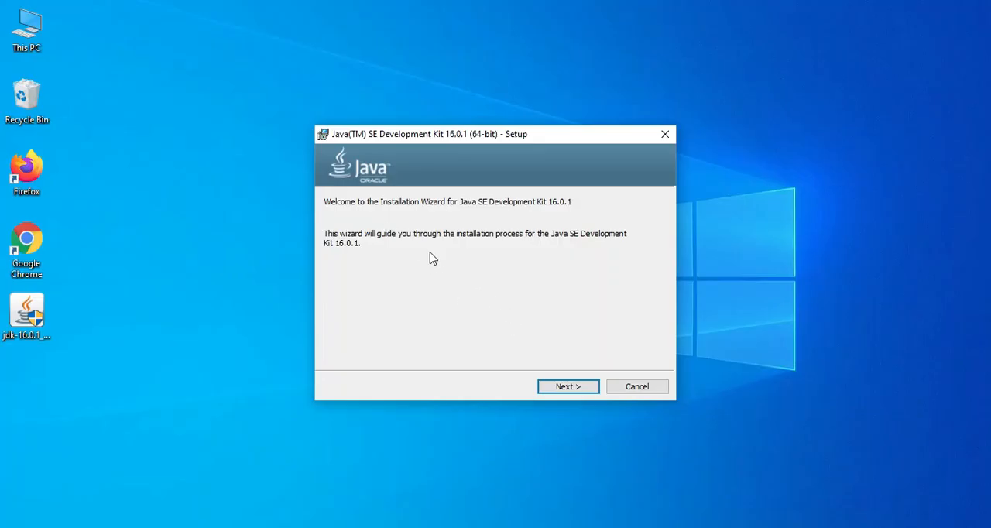
{"action": "left_click", "coordinate": [581, 389]}
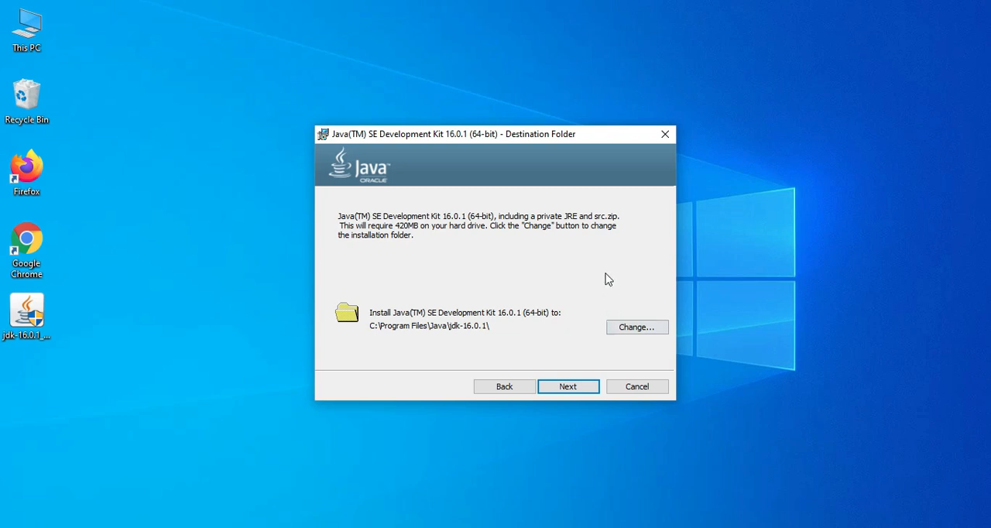
{"action": "left_click", "coordinate": [636, 329]}
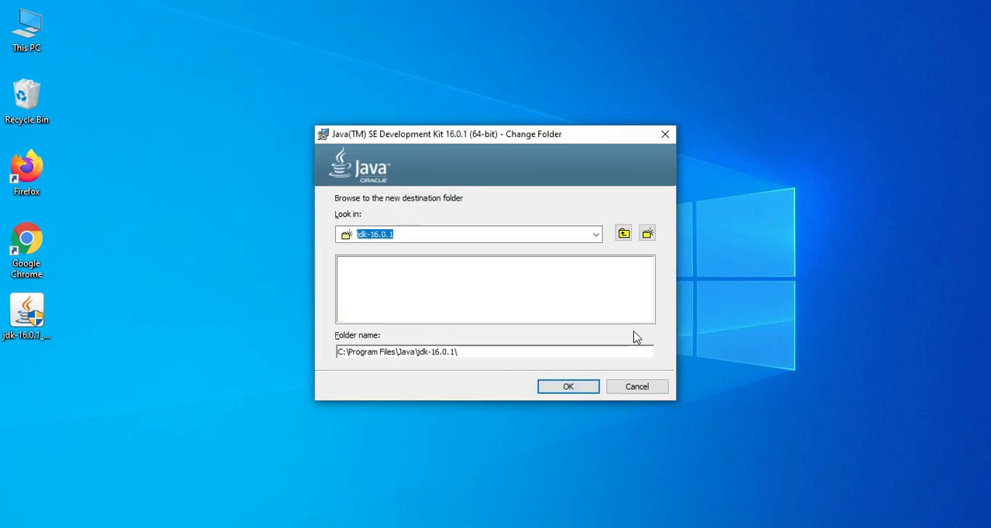
{"action": "left_click", "coordinate": [629, 394]}
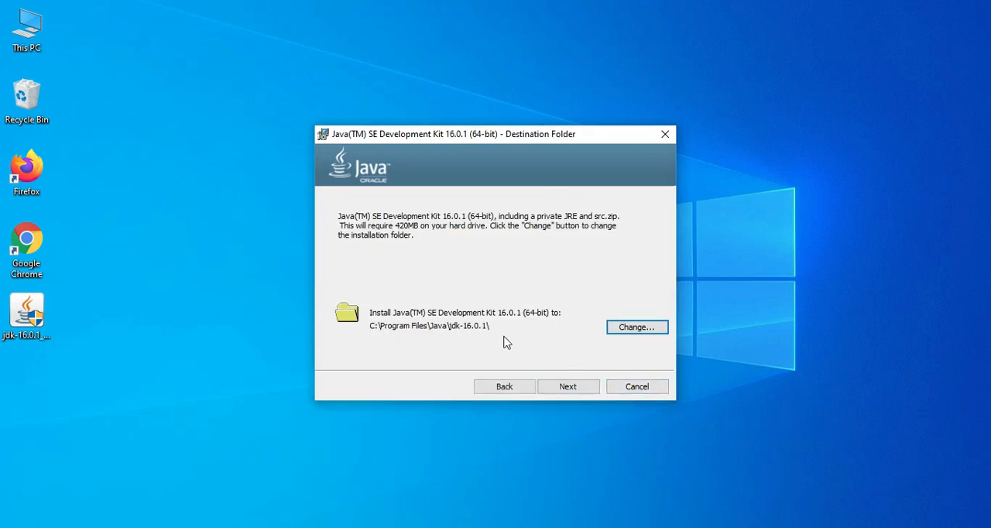
{"action": "left_click", "coordinate": [567, 387]}
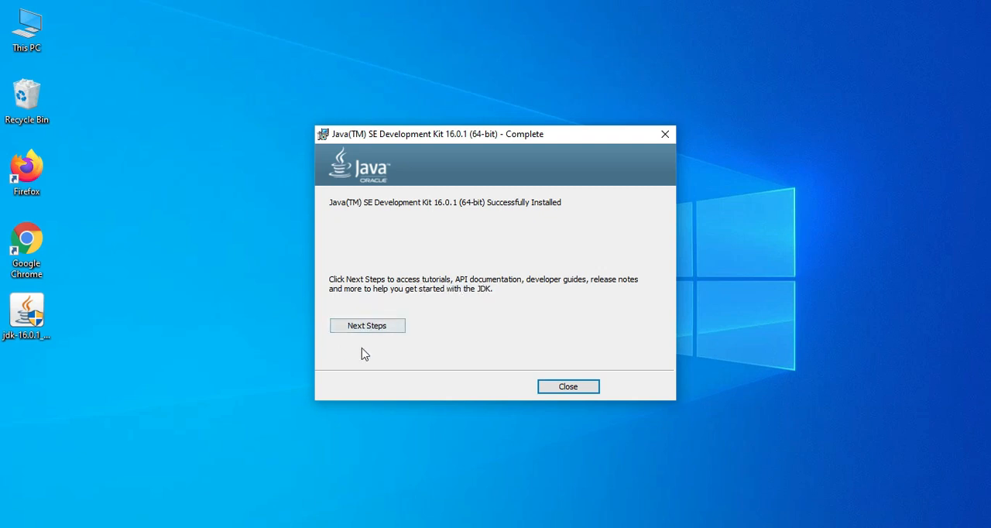
{"action": "left_click", "coordinate": [576, 389]}
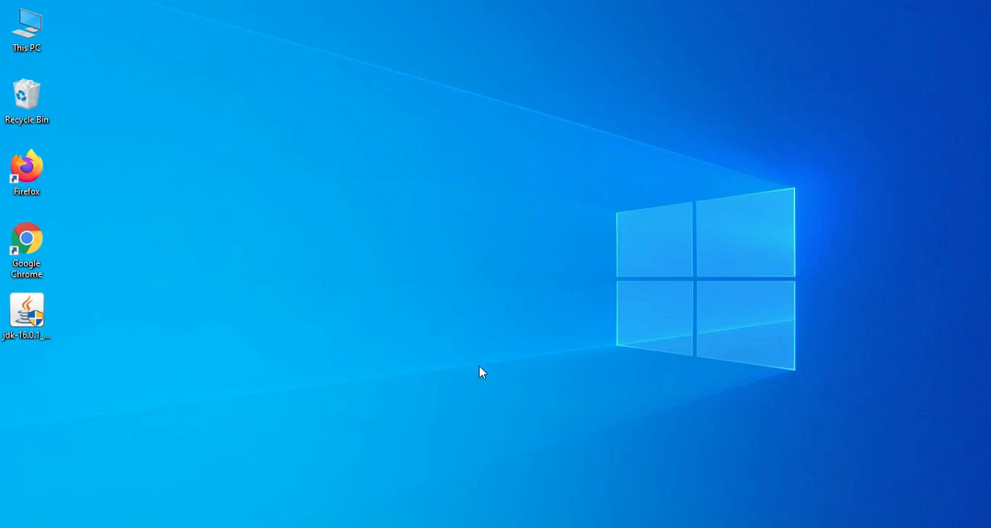
Open a new Command Prompt, run javac and look through its output from beginning to end
{"action": "left_click", "coordinate": [194, 527]}
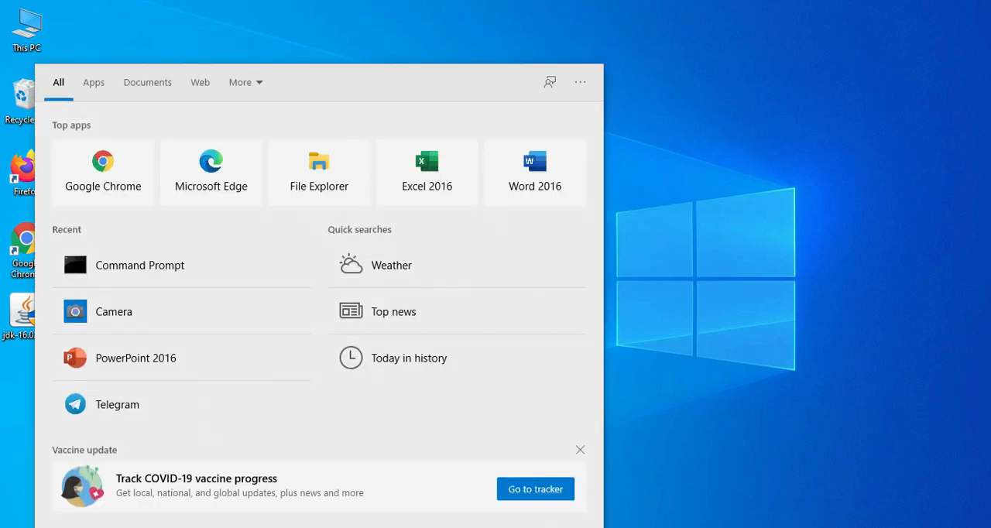
{"action": "type", "text": "p"}
{"action": "key", "text": "BackSpace"}
{"action": "type", "text": "cmd"}
{"action": "key", "text": "Return"}
{"action": "type", "text": "javac"}
{"action": "key", "text": "Return"}
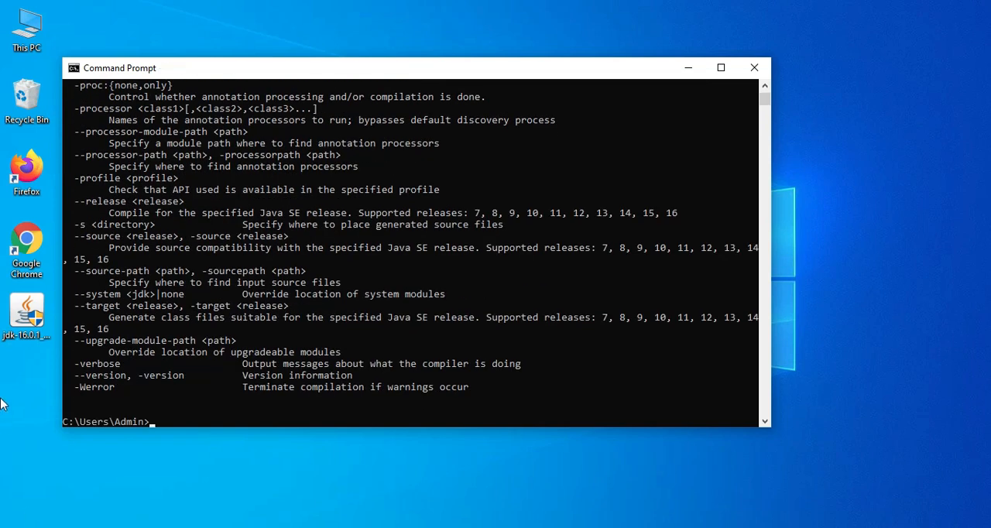
{"action": "scroll", "coordinate": [325, 225], "scroll_direction": "up", "scroll_amount": 12}
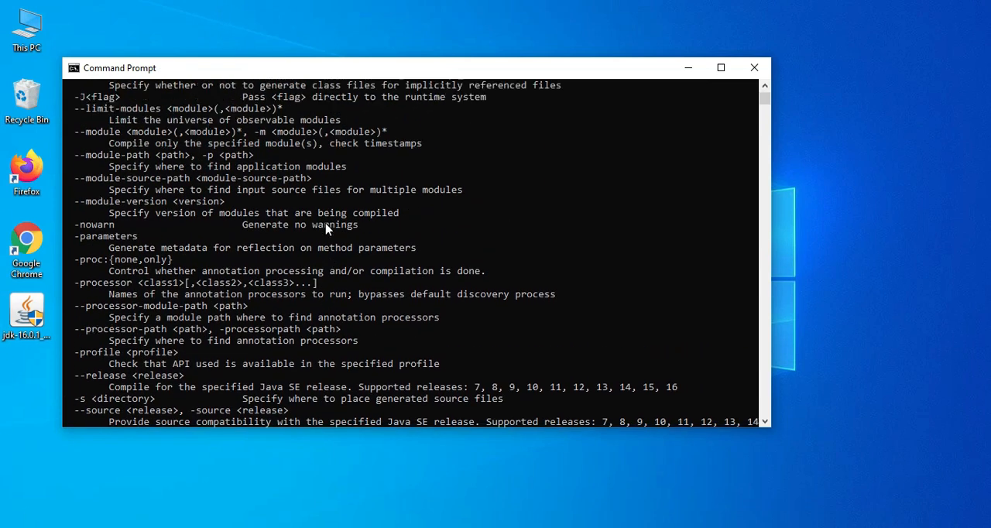
{"action": "scroll", "coordinate": [325, 227], "scroll_direction": "up", "scroll_amount": 4}
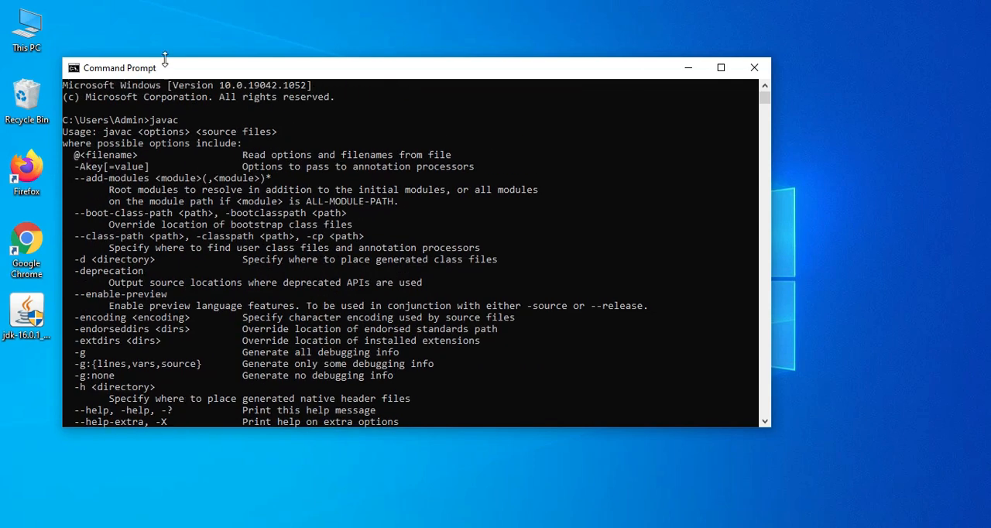
{"action": "scroll", "coordinate": [205, 233], "scroll_direction": "down", "scroll_amount": 1}
{"action": "scroll", "coordinate": [210, 248], "scroll_direction": "down", "scroll_amount": 16}
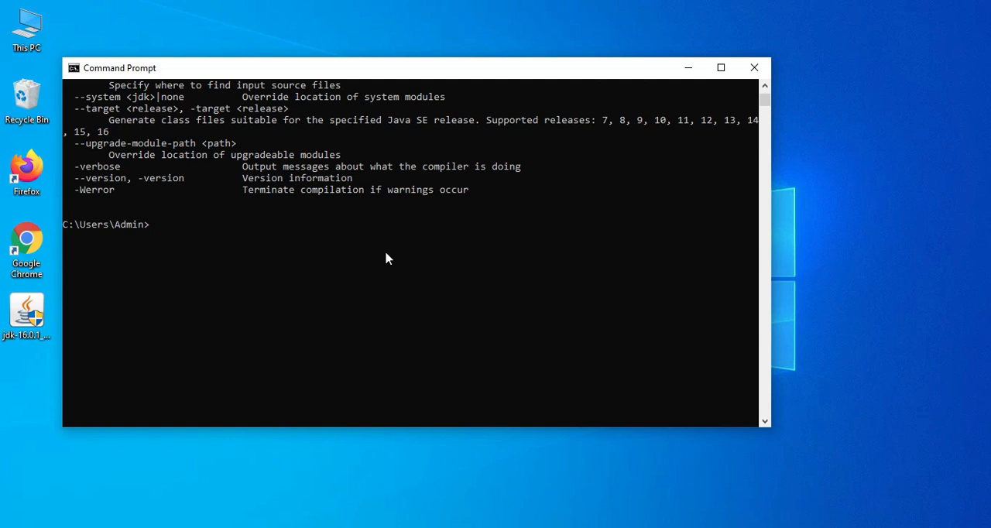
{"action": "type", "text": "javac -version"}
Check the installed compiler and runtime versions with javac -version and java -version
{"action": "key", "text": "Return"}
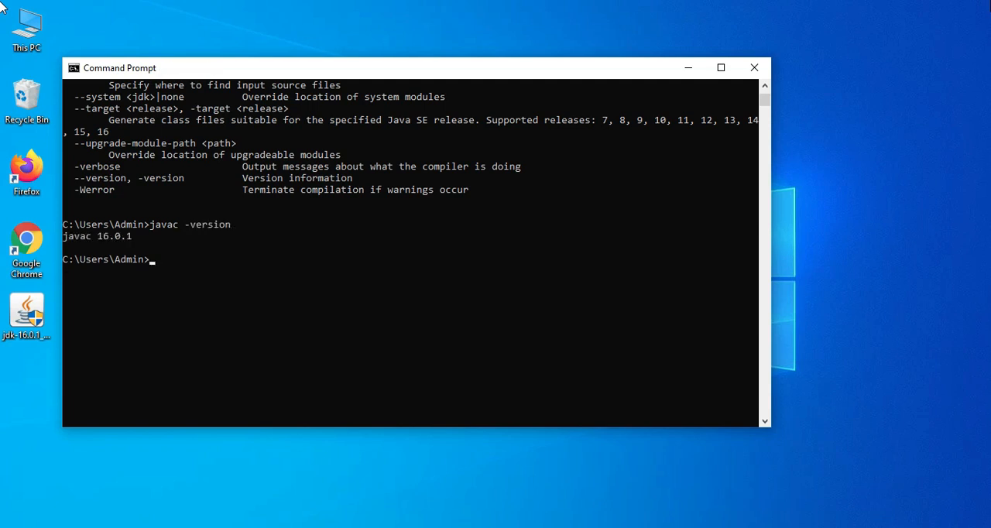
{"action": "type", "text": "java -version"}
{"action": "key", "text": "Return"}
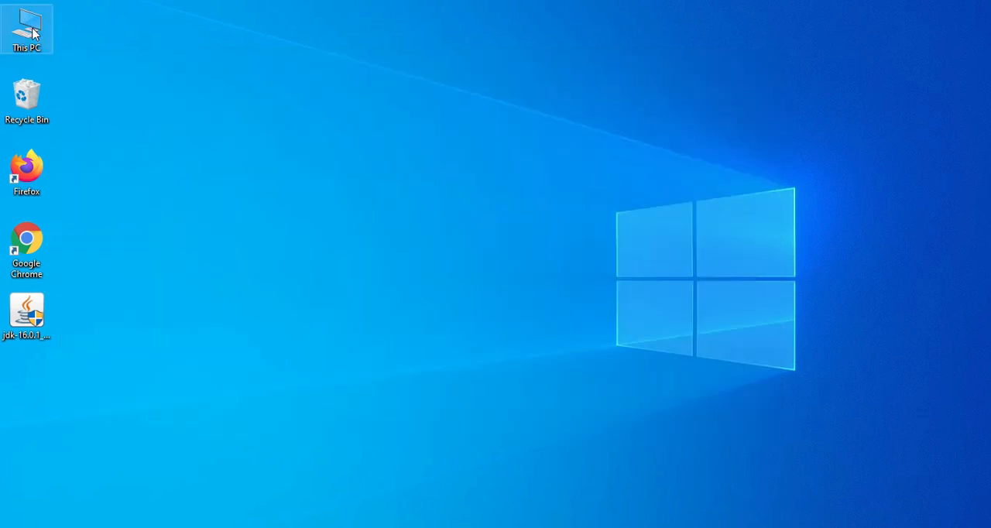
In a maximized File Explorer window, open the folder C:\Program Files\Java\jdk-16.0.1
{"action": "double_click", "coordinate": [29, 30]}
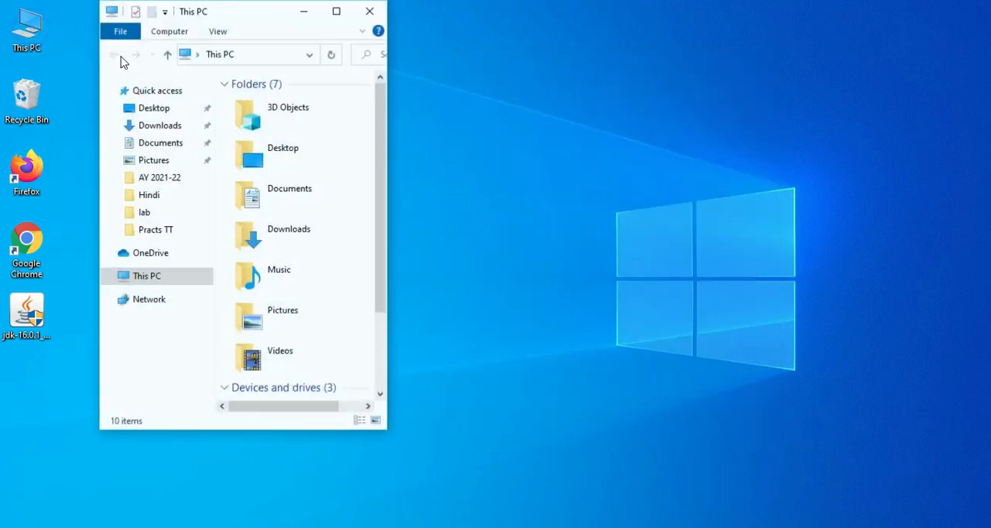
{"action": "left_click", "coordinate": [345, 11]}
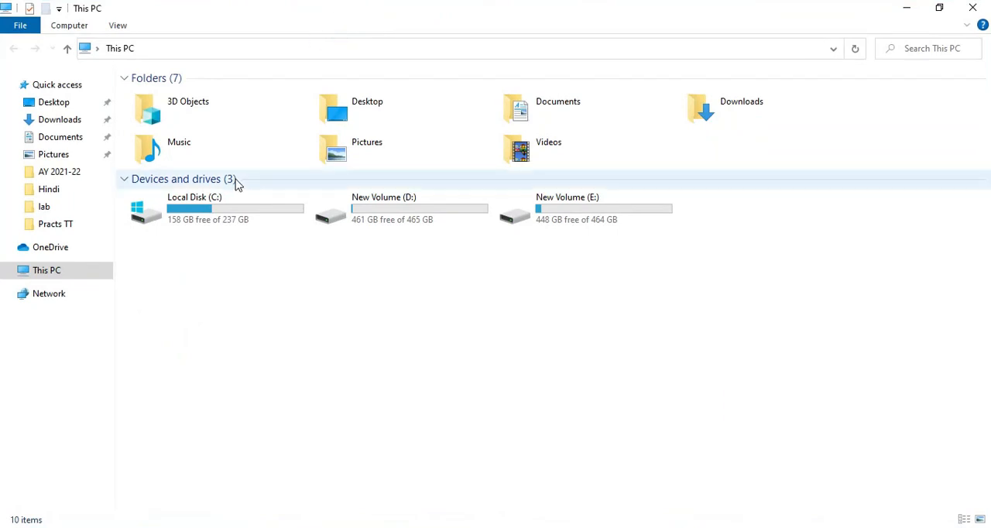
{"action": "double_click", "coordinate": [219, 214]}
{"action": "left_click", "coordinate": [193, 126]}
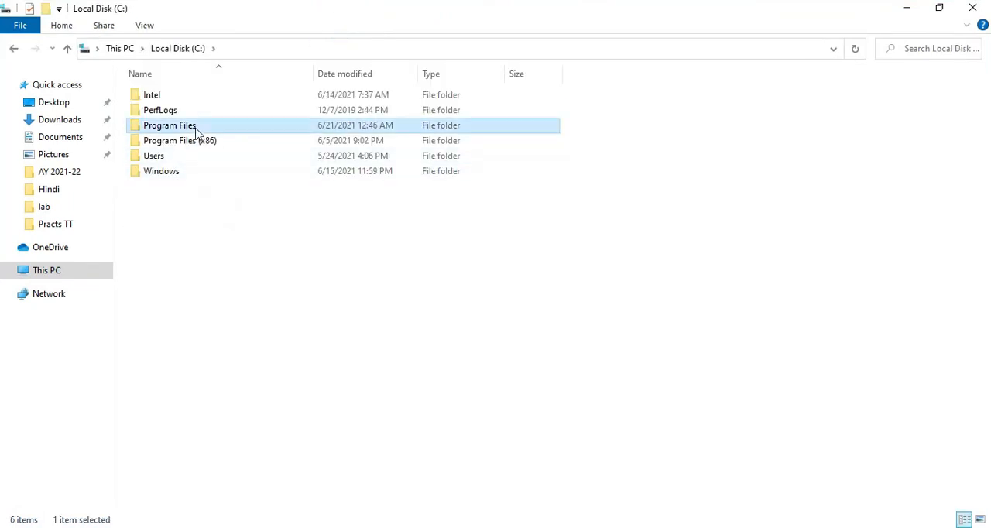
{"action": "double_click", "coordinate": [196, 129]}
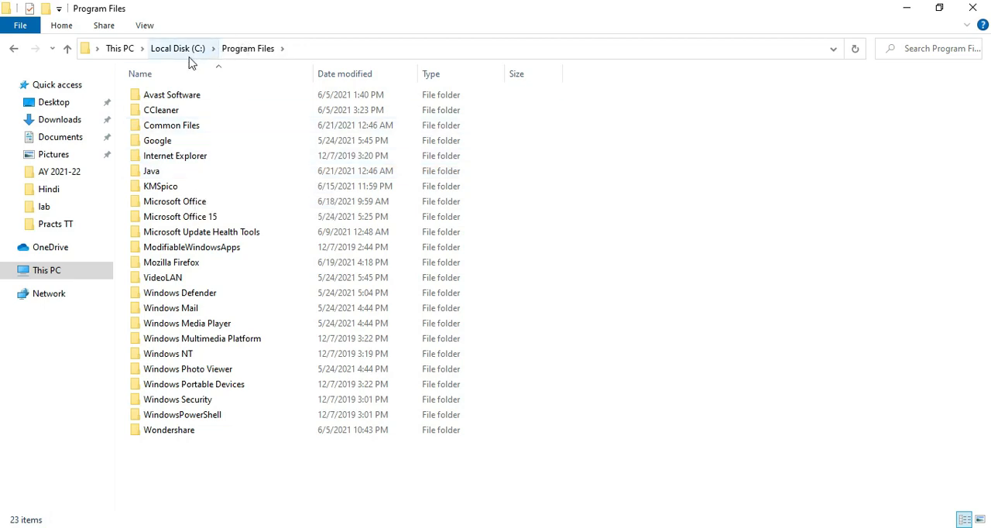
{"action": "double_click", "coordinate": [168, 177]}
{"action": "left_click", "coordinate": [161, 96]}
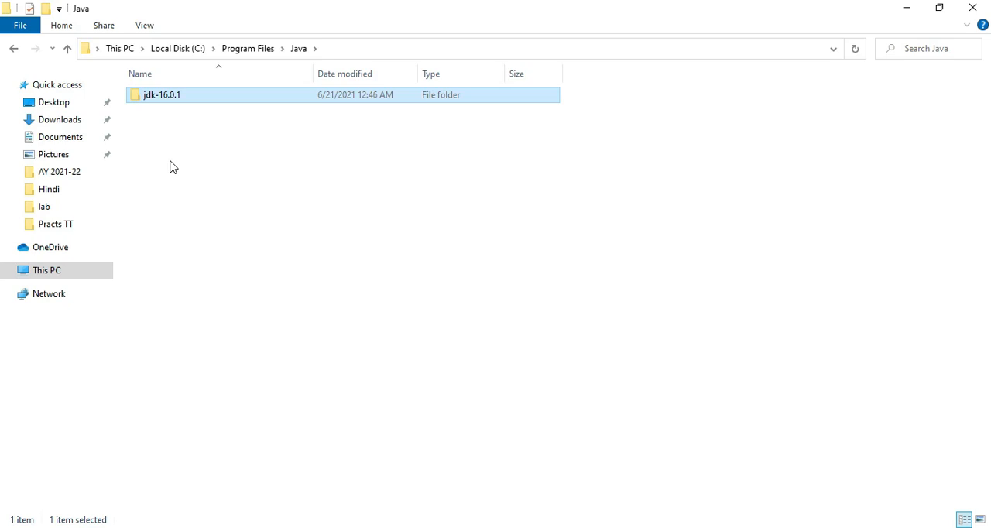
{"action": "double_click", "coordinate": [168, 102]}
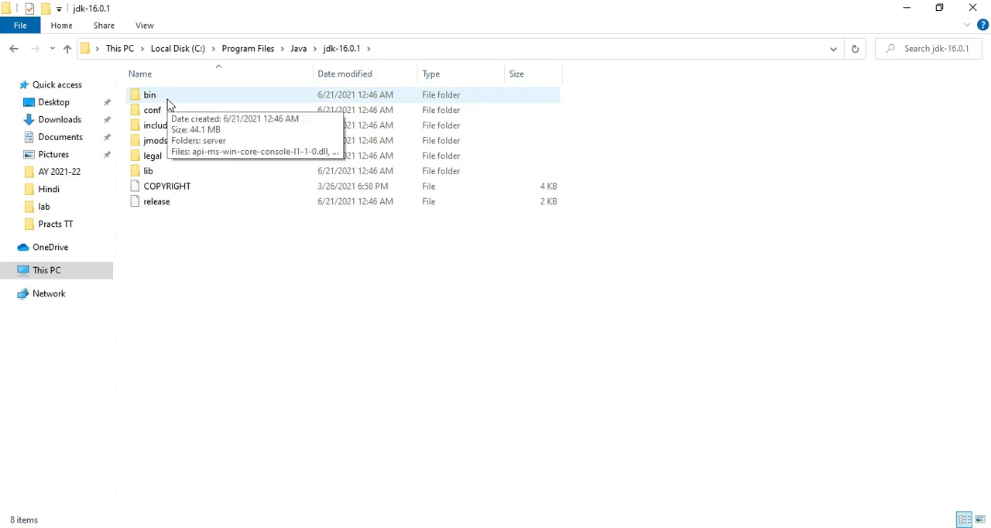
Open the JDK's bin folder, locate the java and javac applications in it, and minimize the File Explorer window when done
{"action": "double_click", "coordinate": [167, 101]}
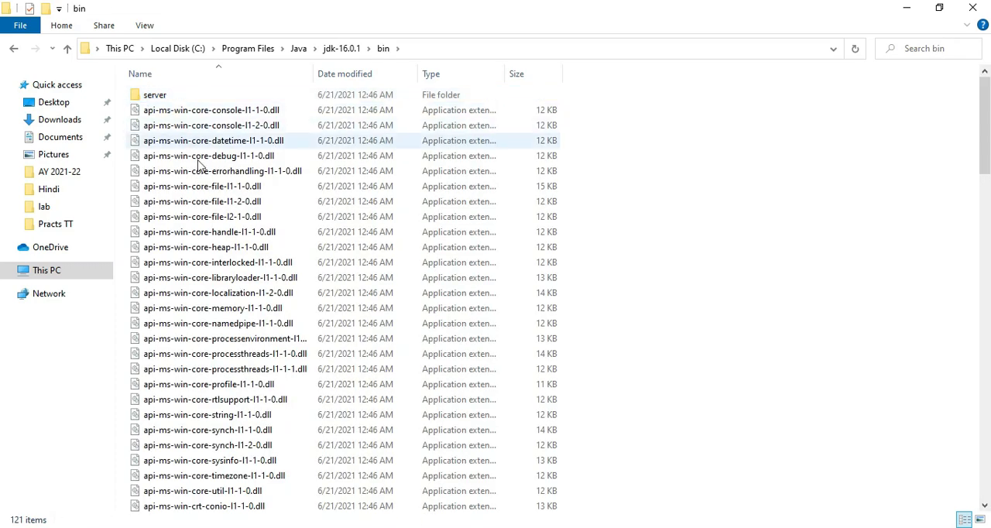
{"action": "scroll", "coordinate": [271, 360], "scroll_direction": "down", "scroll_amount": 14}
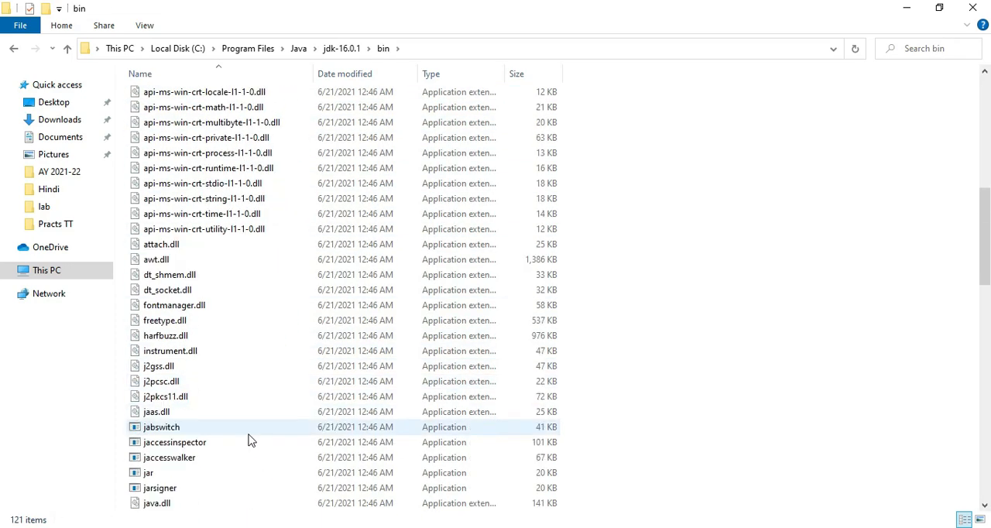
{"action": "scroll", "coordinate": [249, 440], "scroll_direction": "down", "scroll_amount": 4}
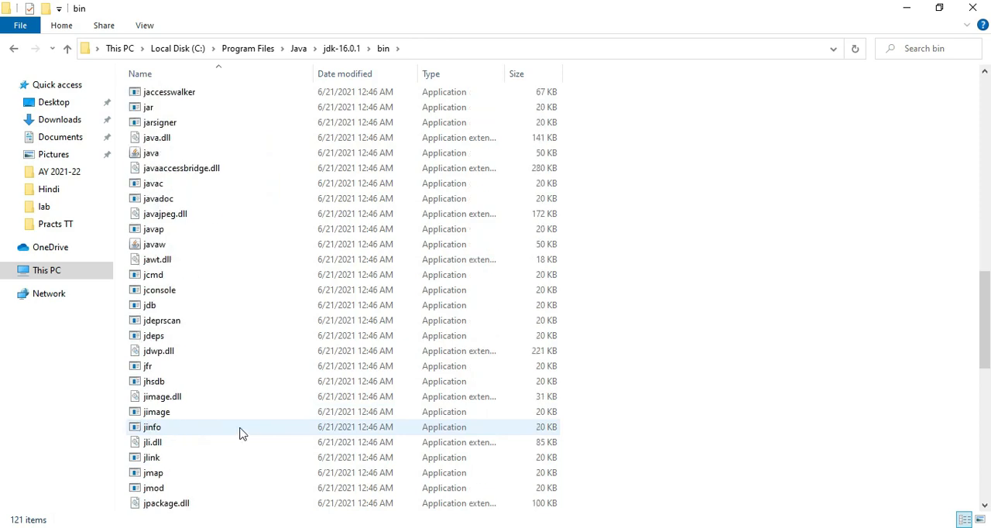
{"action": "double_click", "coordinate": [189, 158]}
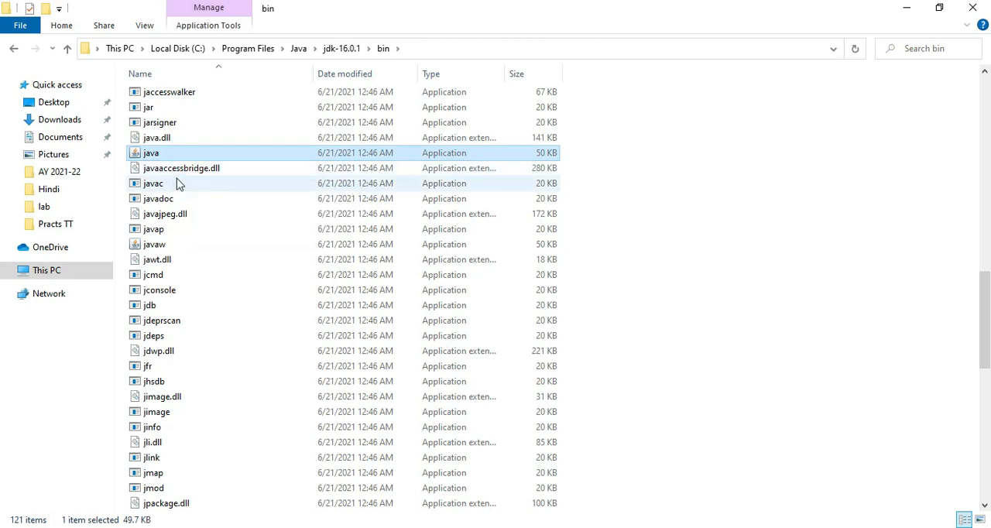
{"action": "left_click", "coordinate": [173, 184], "text": "ctrl"}
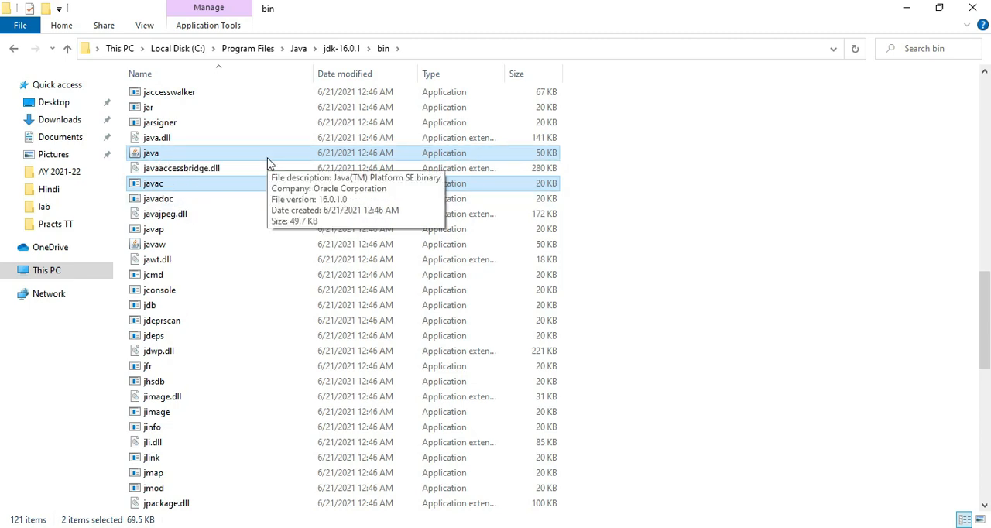
{"action": "left_click", "coordinate": [713, 243]}
{"action": "scroll", "coordinate": [714, 243], "scroll_direction": "up", "scroll_amount": 15}
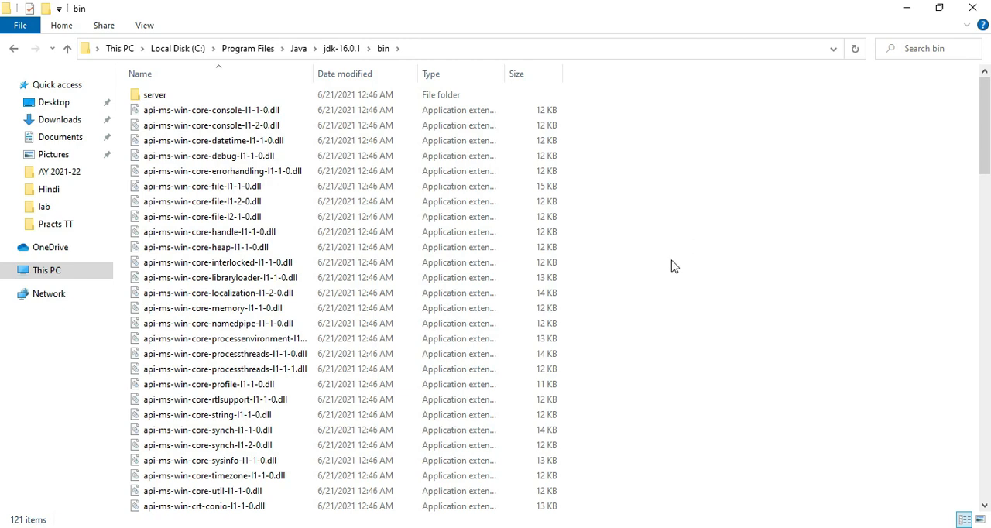
{"action": "left_click", "coordinate": [916, 19]}
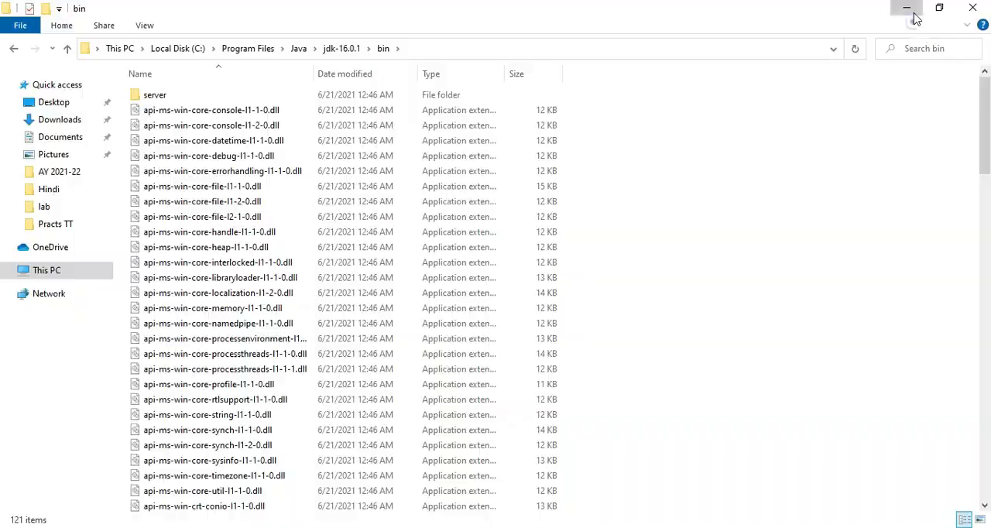
Open the system environment variables, inspect the entries of the system Path variable, and close the dialogs without changing anything
{"action": "key", "text": "super+s"}
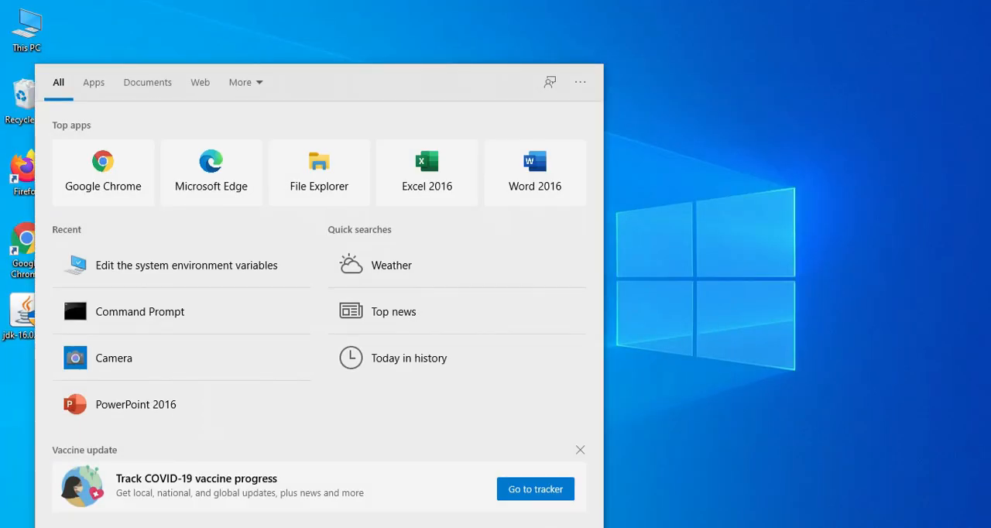
{"action": "type", "text": "en"}
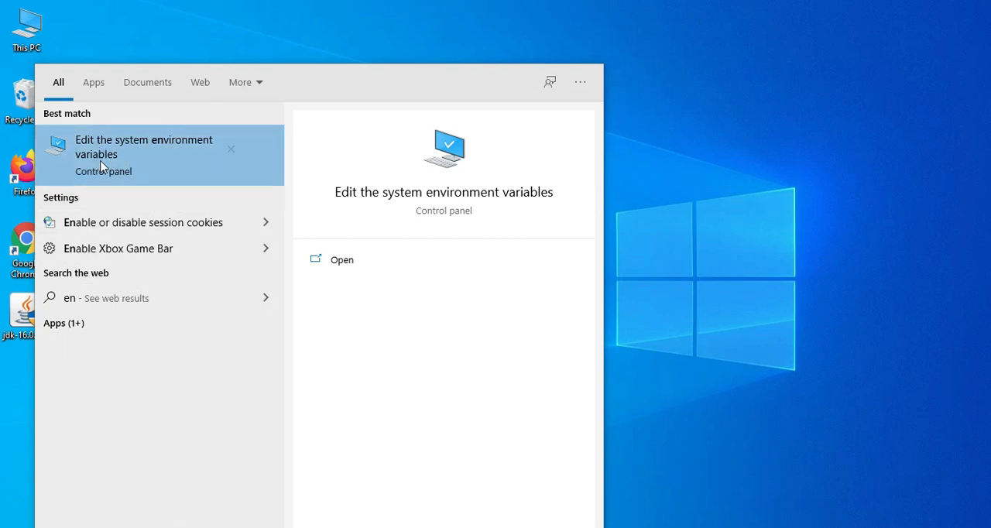
{"action": "left_click", "coordinate": [128, 159]}
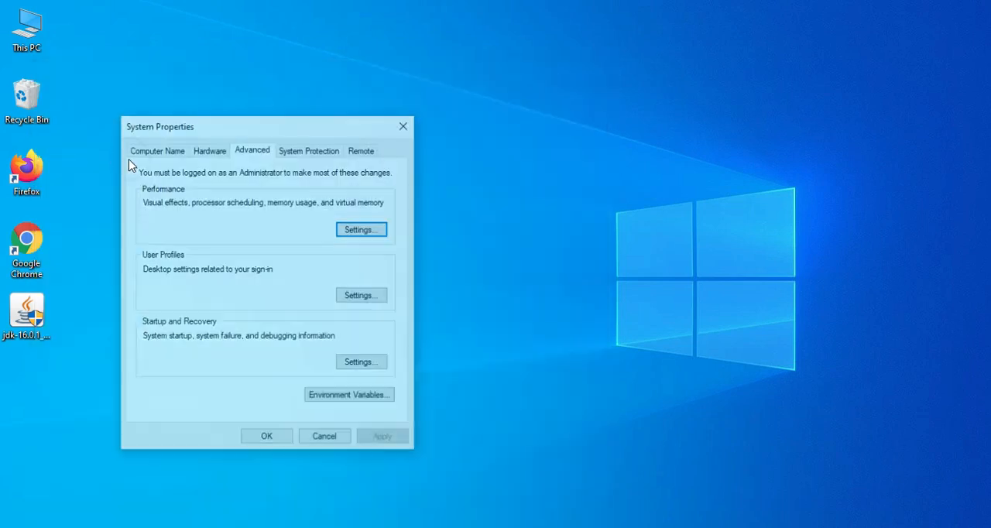
{"action": "left_click", "coordinate": [325, 401]}
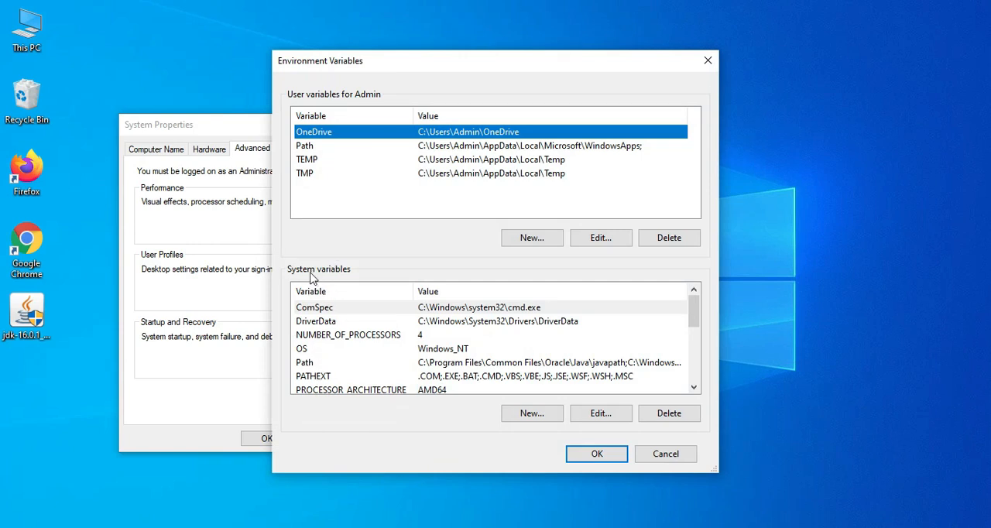
{"action": "left_click", "coordinate": [429, 367]}
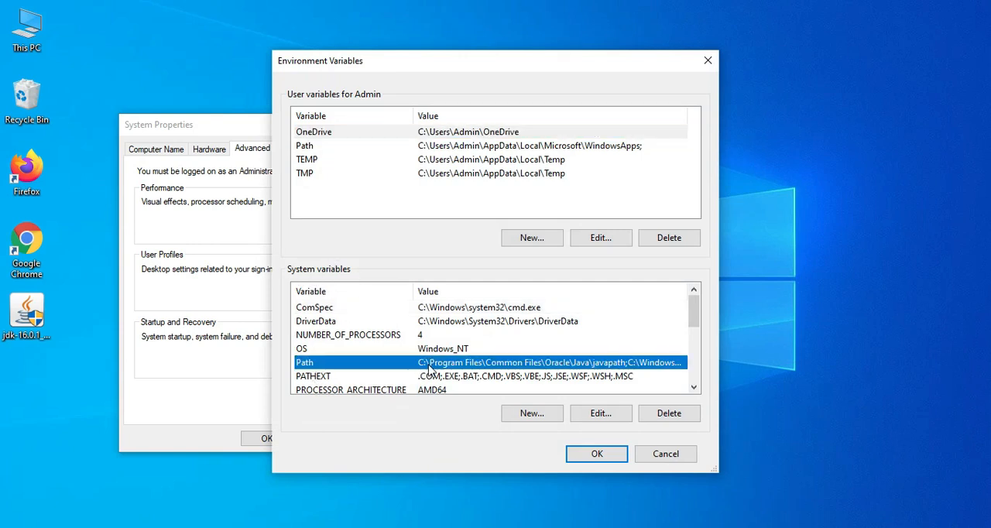
{"action": "double_click", "coordinate": [549, 361]}
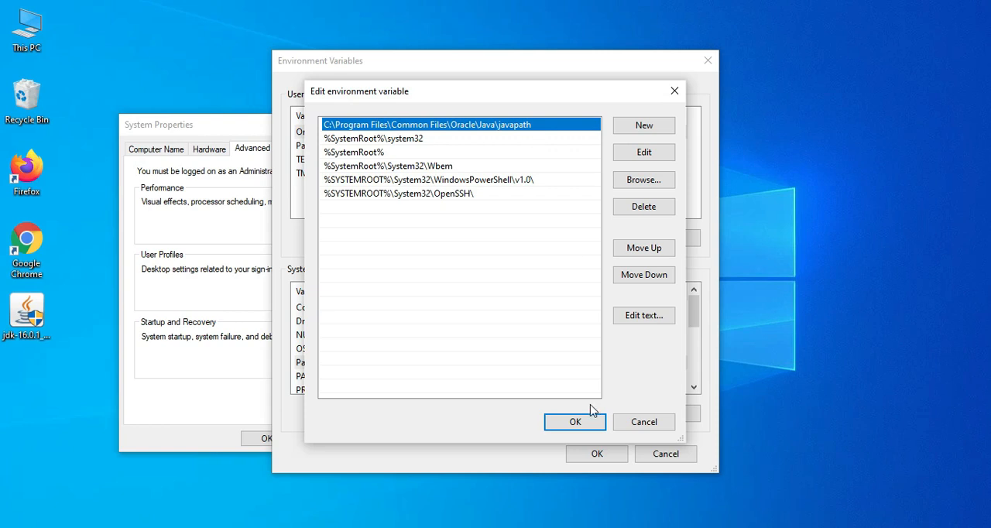
{"action": "left_click", "coordinate": [644, 422]}
{"action": "left_click", "coordinate": [655, 453]}
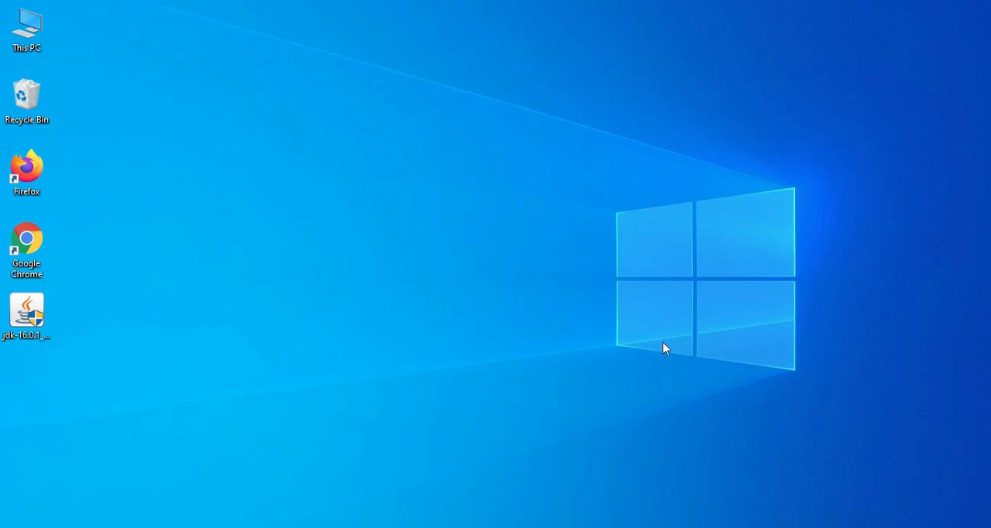
Open Notepad in a maximized window and enlarge the text zoom to 130%
{"action": "left_click", "coordinate": [132, 527]}
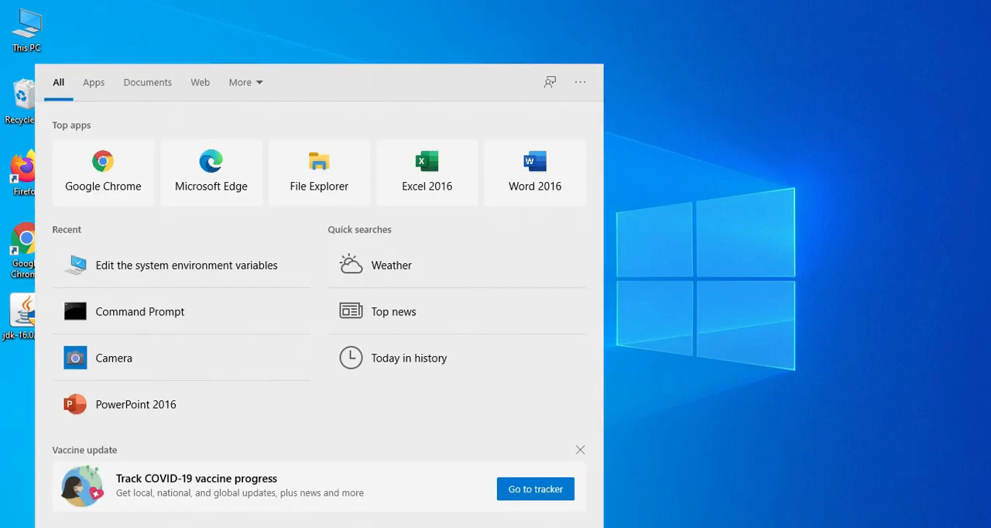
{"action": "type", "text": "note"}
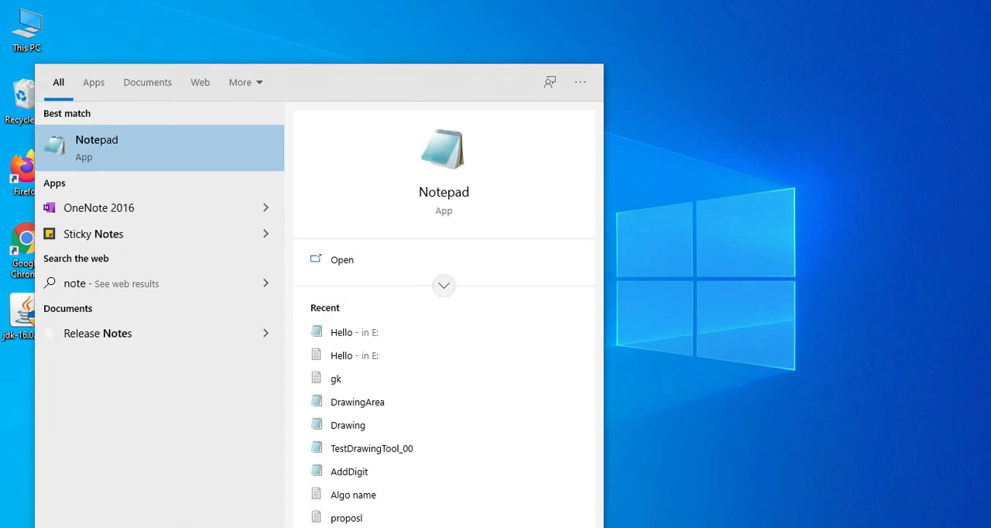
{"action": "key", "text": "Return"}
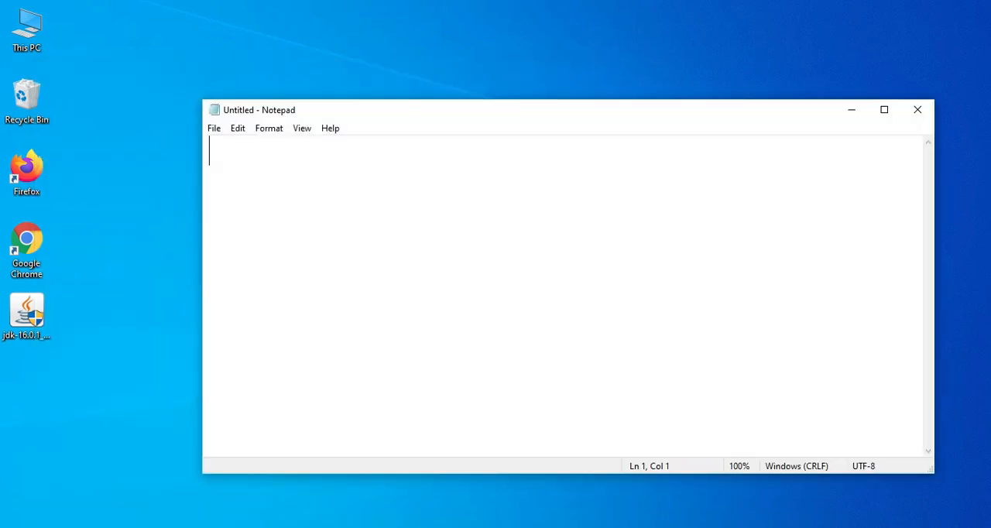
{"action": "left_click", "coordinate": [883, 111]}
{"action": "key", "text": "ctrl+plus"}
{"action": "key", "text": "ctrl+plus"}
{"action": "key", "text": "ctrl+plus"}
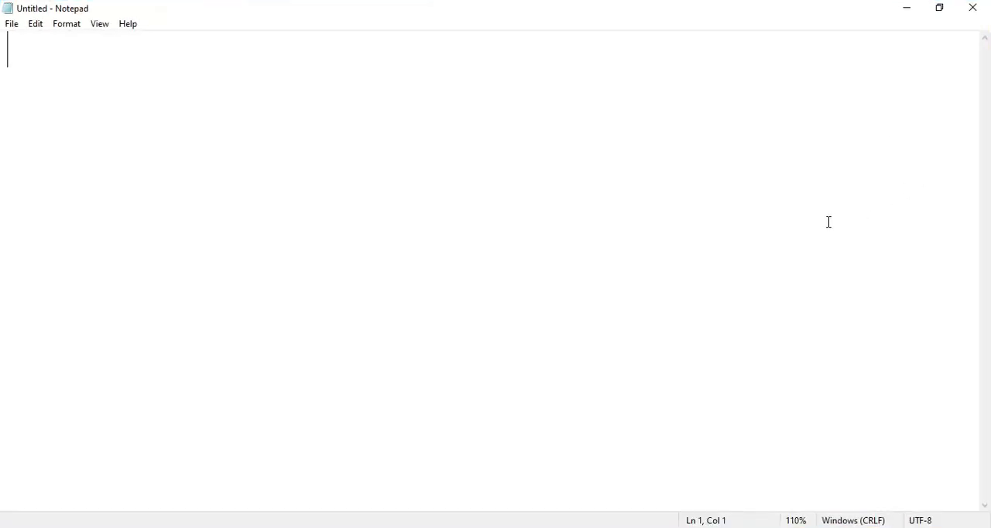
Begin the Java program with the declaration class Hello and its opening brace on the following line
{"action": "type", "text": "pu"}
{"action": "key", "text": "ctrl+z"}
{"action": "type", "text": "class"}
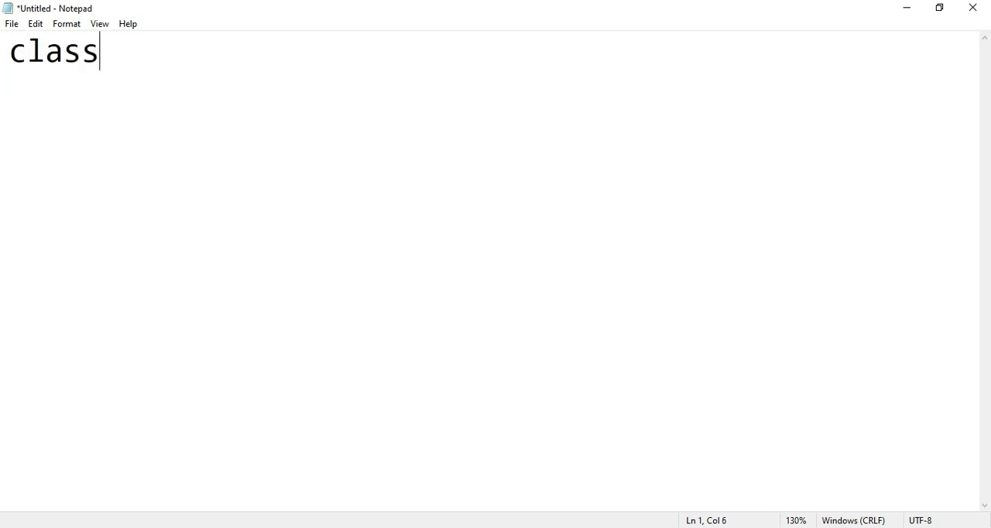
{"action": "type", "text": " Hello"}
{"action": "key", "text": "Return"}
{"action": "type", "text": "{"}
{"action": "key", "text": "Return"}
{"action": "key", "text": "Tab"}
Add public static void main(String args[]) containing System.out.println("Hello World!"); and close the braces of the method and the class
{"action": "type", "text": "publ"}
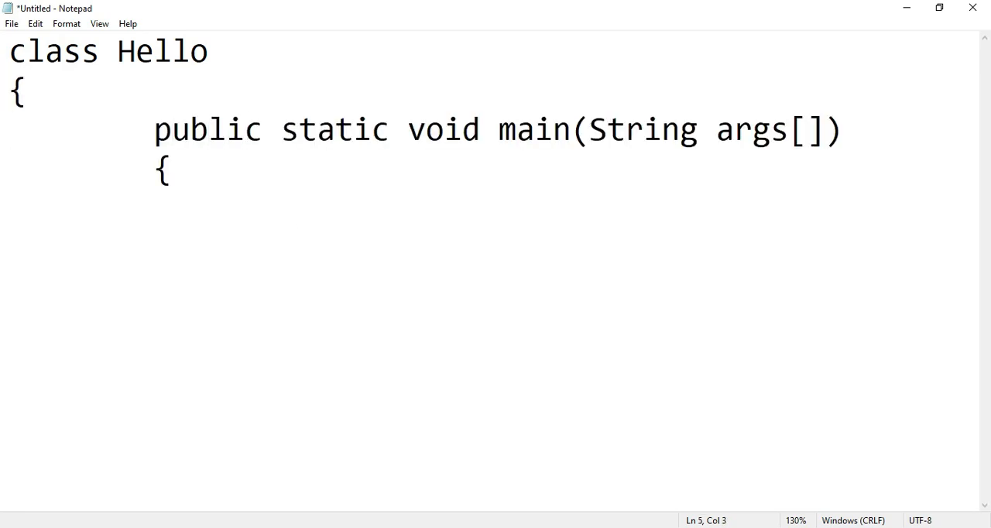
{"action": "type", "text": "Sys"}
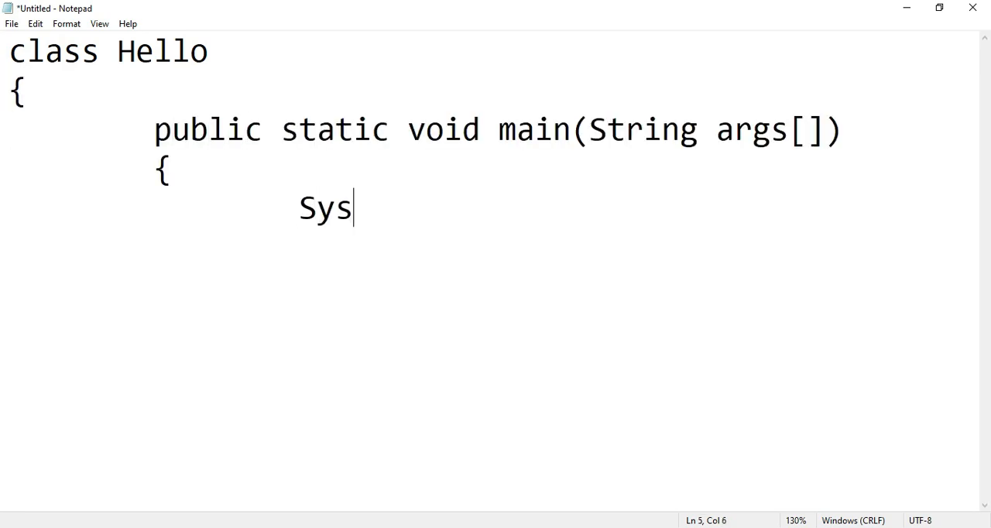
{"action": "type", "text": "tem.out.println"}
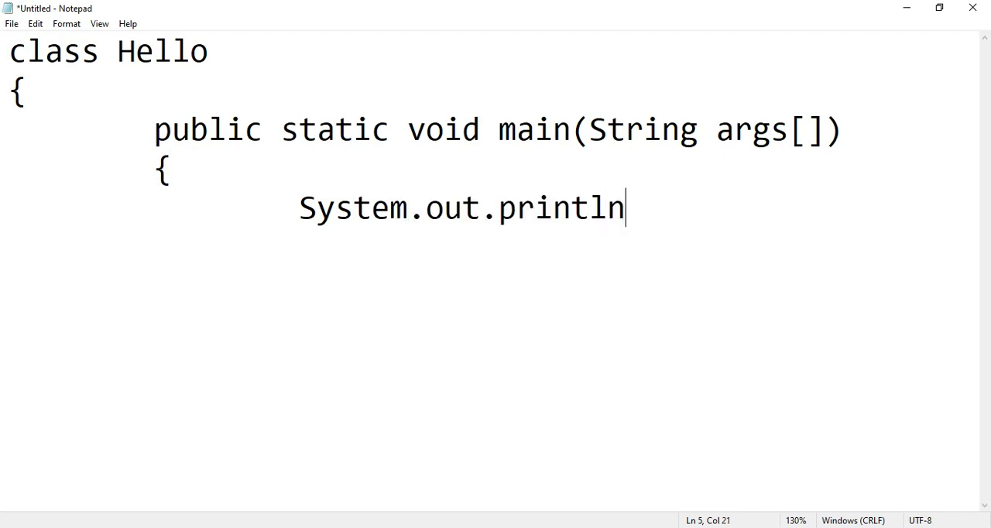
{"action": "type", "text": "(\"Hello World!\");"}
{"action": "key", "text": "Return"}
{"action": "key", "text": "Tab"}
{"action": "type", "text": "}"}
{"action": "key", "text": "Return"}
{"action": "type", "text": "}"}
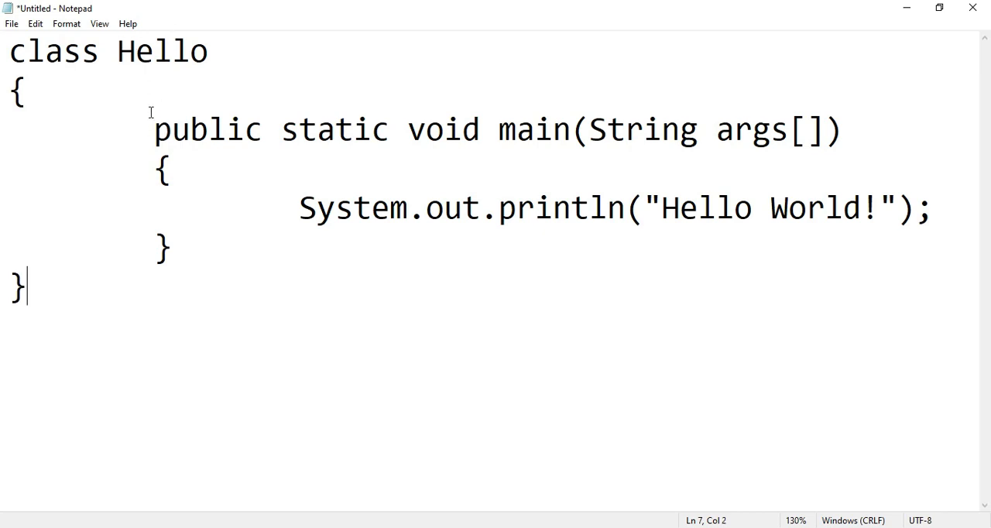
Save the program as Hello.java in the Java Demo folder on drive E:, with the file type set to All Files
{"action": "left_click", "coordinate": [12, 24]}
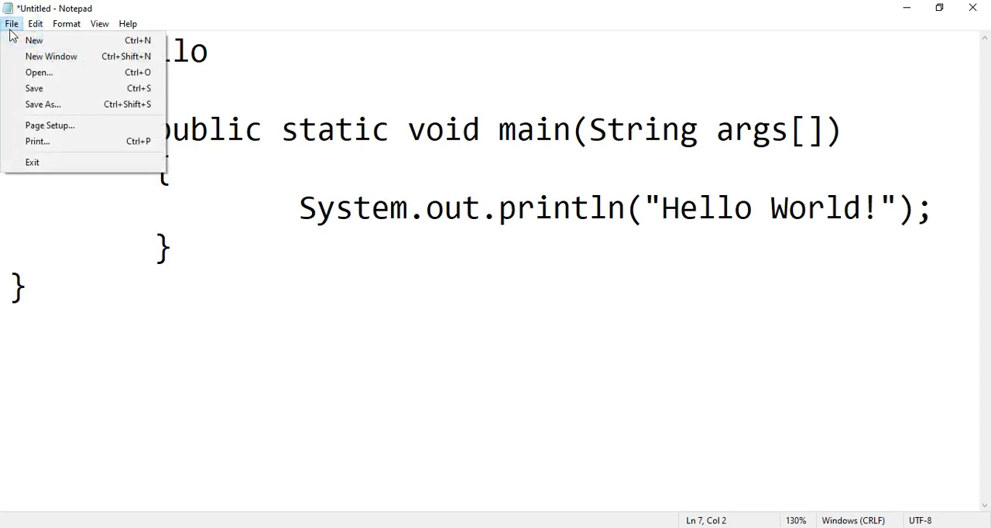
{"action": "left_click", "coordinate": [28, 89]}
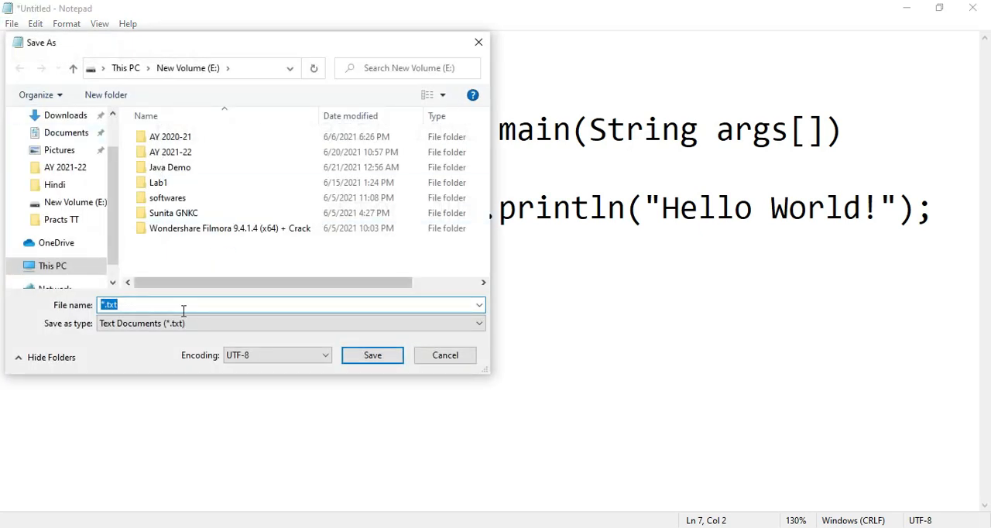
{"action": "left_click", "coordinate": [186, 172]}
{"action": "double_click", "coordinate": [185, 172]}
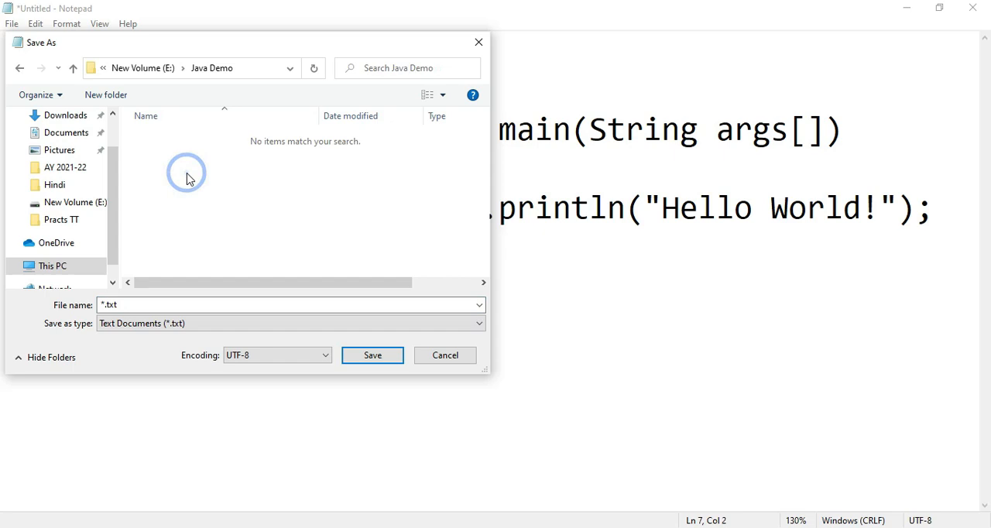
{"action": "left_click", "coordinate": [168, 325]}
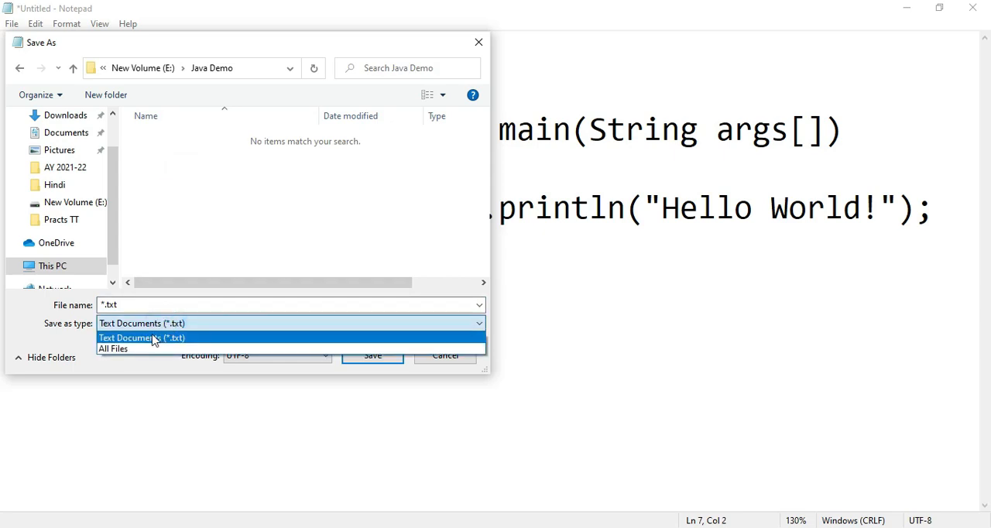
{"action": "left_click", "coordinate": [120, 350]}
{"action": "left_click", "coordinate": [132, 306]}
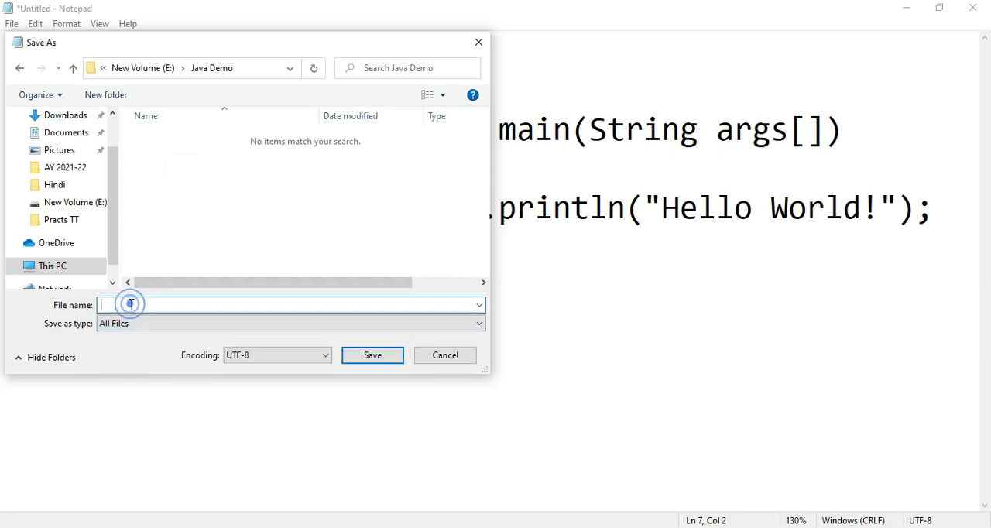
{"action": "type", "text": "Hello"}
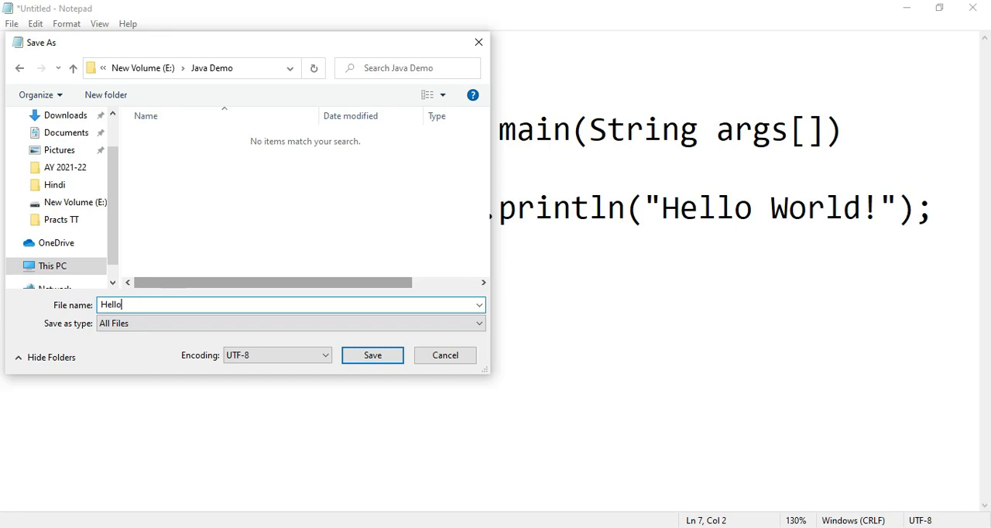
{"action": "type", "text": ".jav"}
{"action": "key", "text": "Return"}
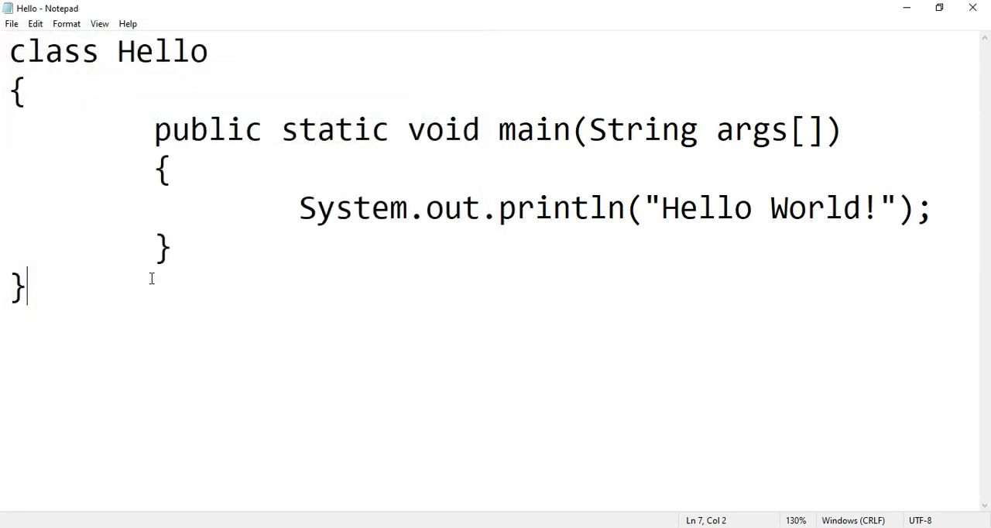
Switch to File Explorer, start a Command Prompt from the E:\Java Demo folder and compile the program with javac Hello.java
{"action": "key", "text": "alt+Tab"}
{"action": "double_click", "coordinate": [177, 131]}
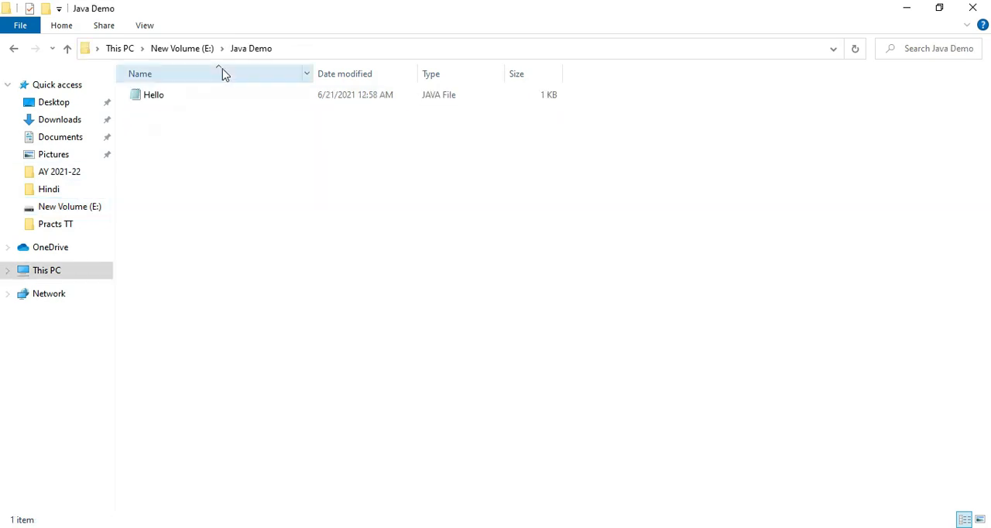
{"action": "left_click", "coordinate": [307, 52]}
{"action": "type", "text": "cmd"}
{"action": "key", "text": "Return"}
{"action": "type", "text": "javac Hello.java"}
{"action": "key", "text": "Return"}
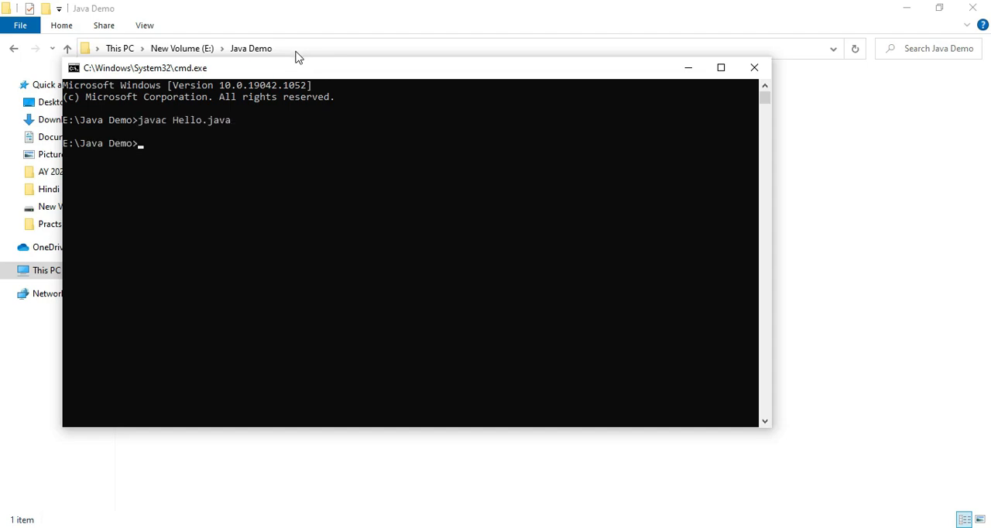
Move the Command Prompt window clear of the folder's file list and run the compiled program with java Hello
{"action": "left_click_drag", "start_coordinate": [297, 57], "coordinate": [354, 130]}
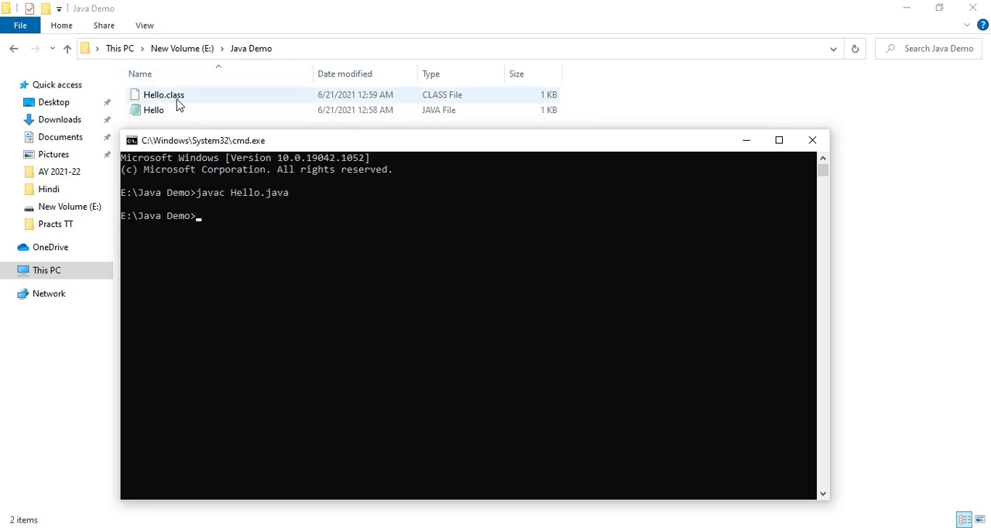
{"action": "type", "text": "java Hello.class"}
{"action": "key", "text": "BackSpace"}
{"action": "key", "text": "BackSpace"}
{"action": "key", "text": "BackSpace"}
{"action": "key", "text": "BackSpace"}
{"action": "key", "text": "BackSpace"}
{"action": "key", "text": "BackSpace"}
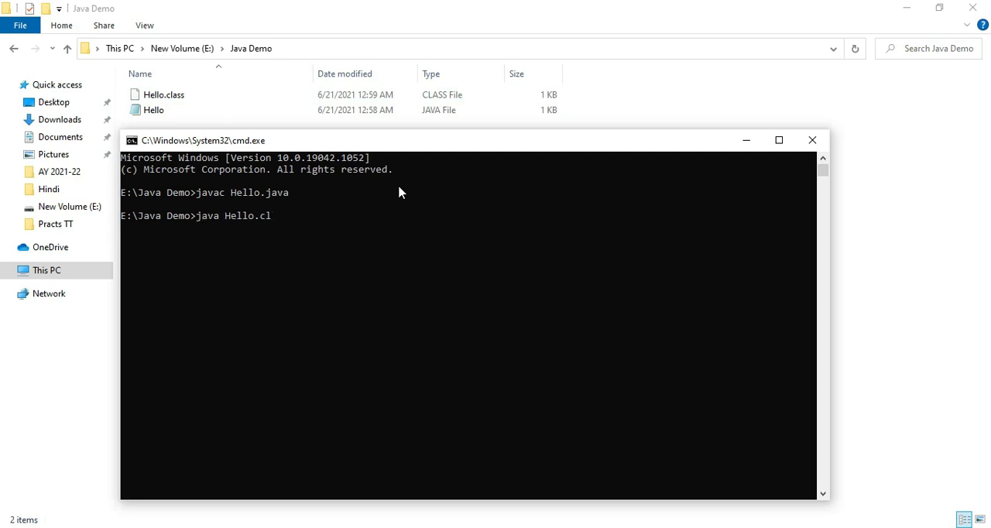
{"action": "key", "text": "Return"}
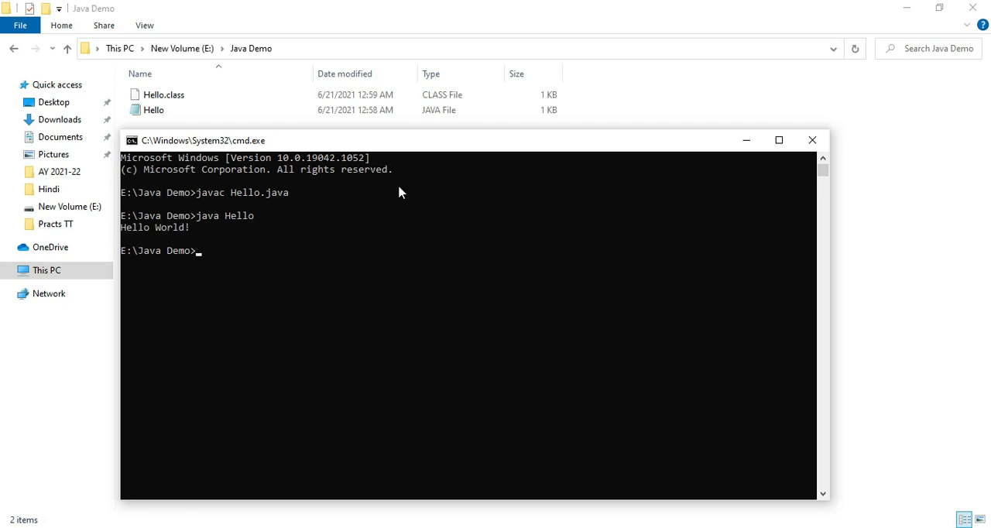